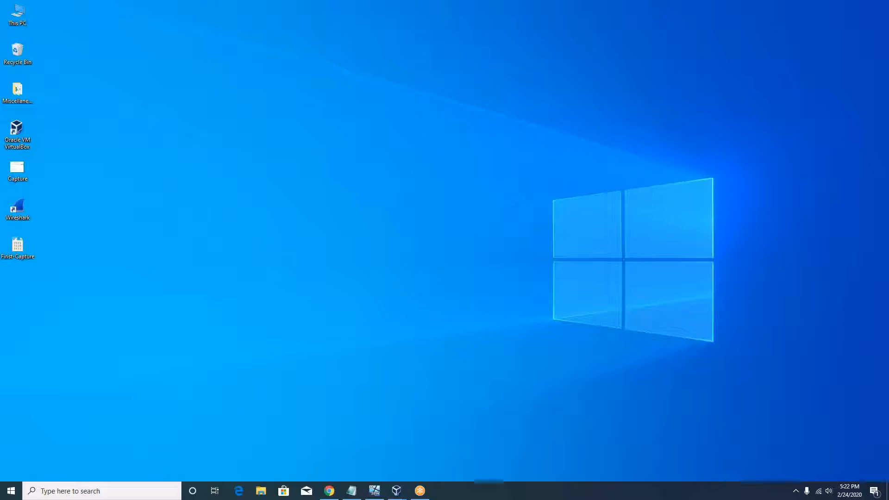
Bring up the pfSense download page, select its web address, then minimize the browser
mouse_move(331, 493)
click(328, 447)
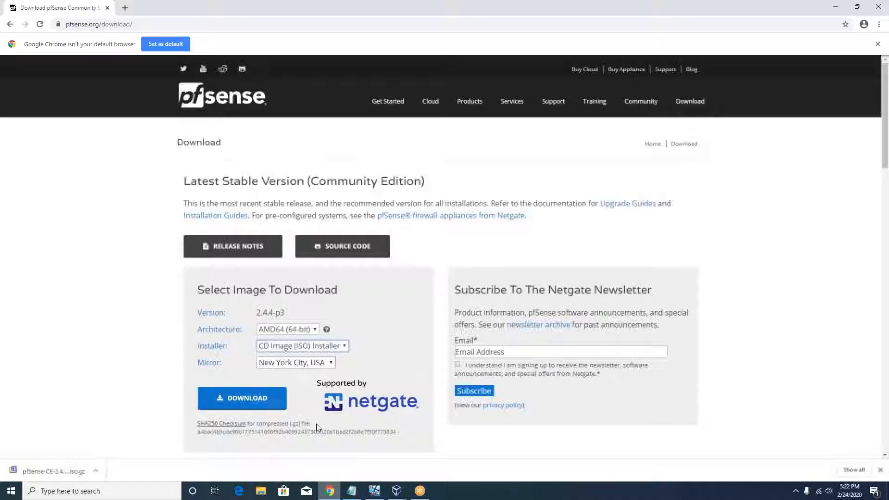
click(148, 27)
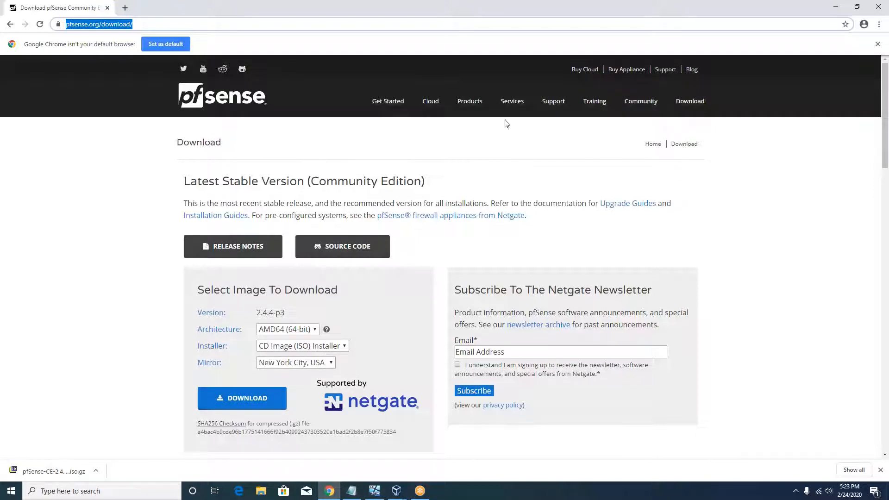
click(836, 7)
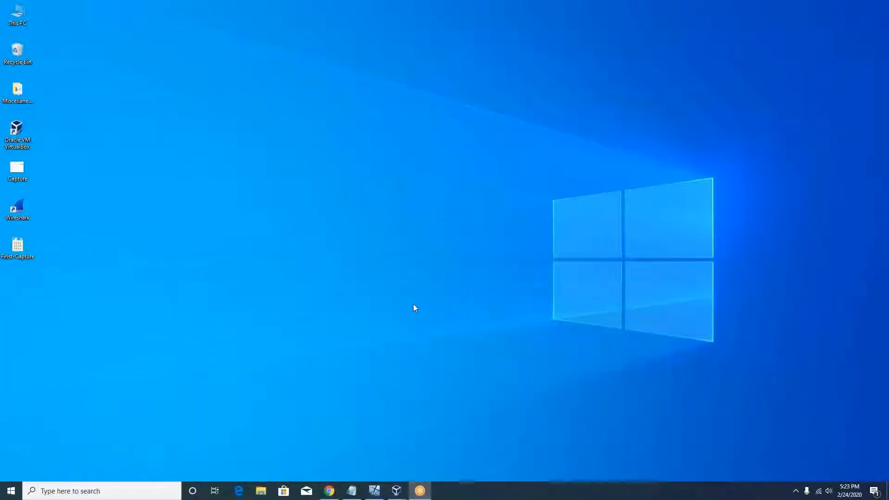
Create a desktop folder named Pfsense, then browse This PC to the Downloads folder
right_click(149, 177)
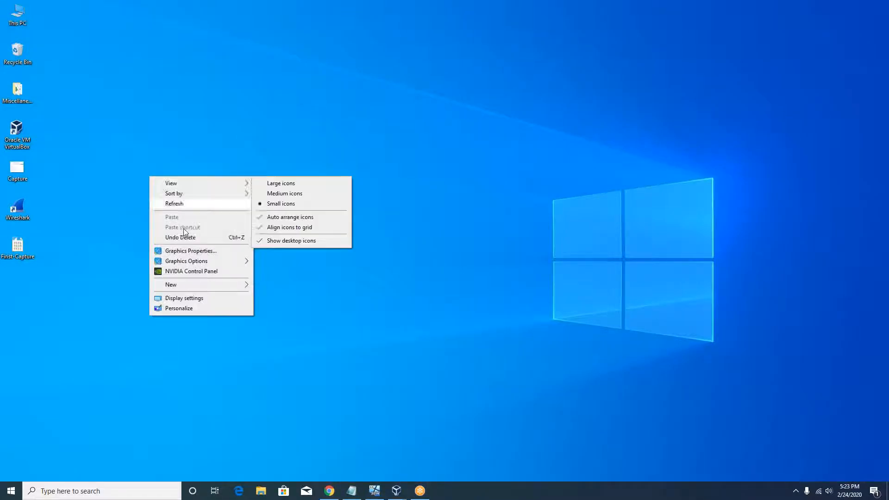
mouse_move(185, 285)
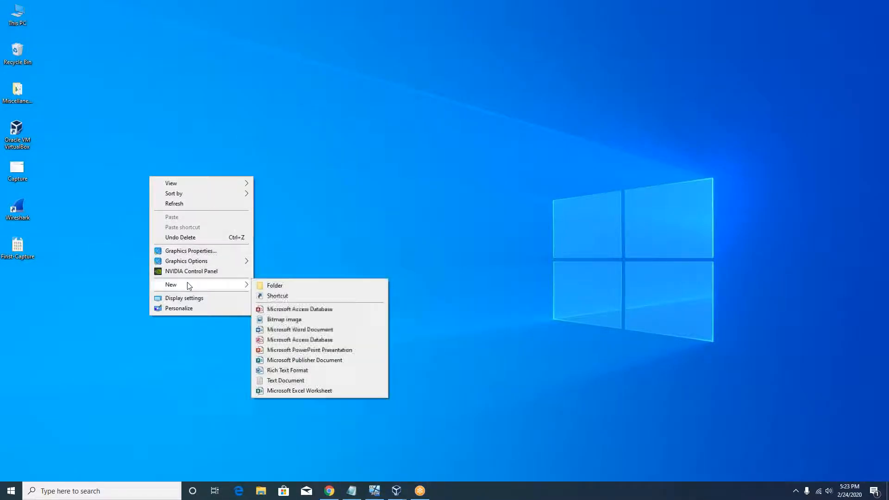
click(288, 287)
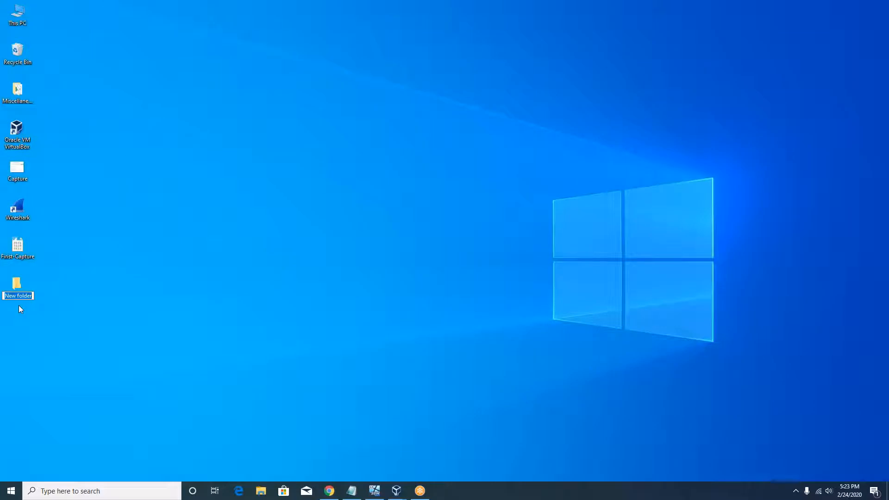
text(Pfsense)
double_click(22, 19)
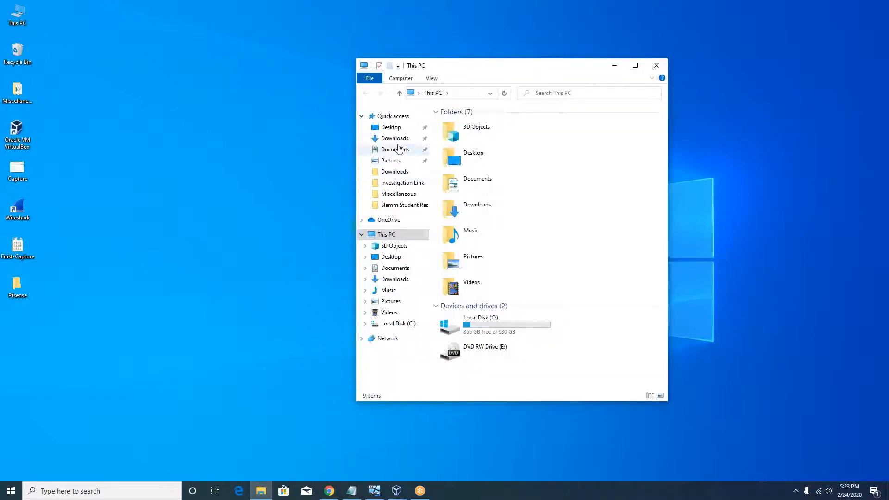
click(396, 139)
Extract pfSense-CE-2.4.4-RELEASE-p3-amd64.iso.gz with 7-Zip into the Desktop\Pfsense folder
right_click(480, 135)
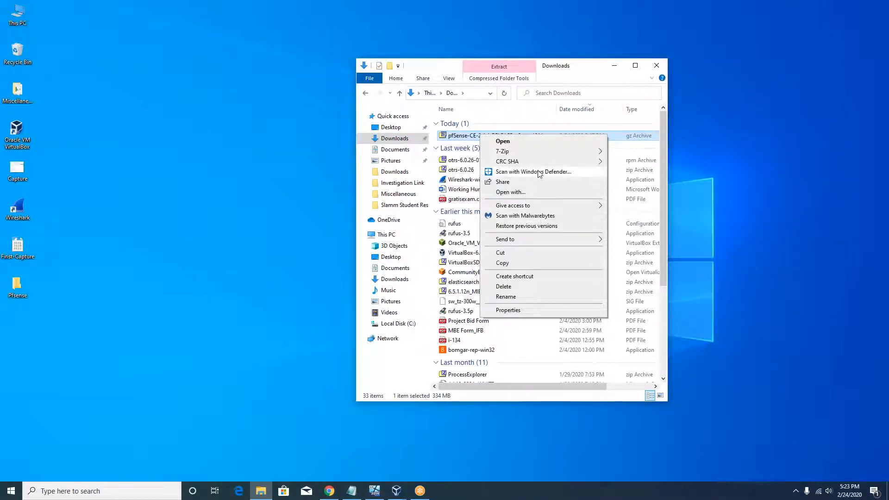
mouse_move(580, 153)
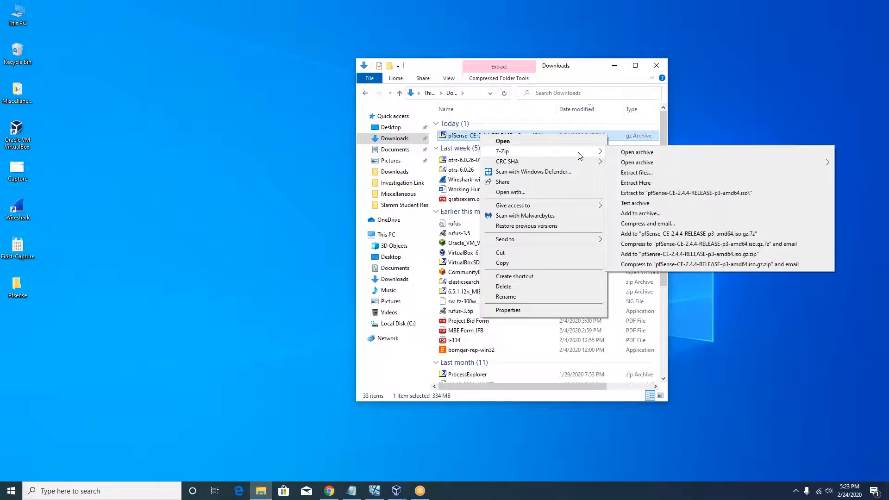
click(646, 173)
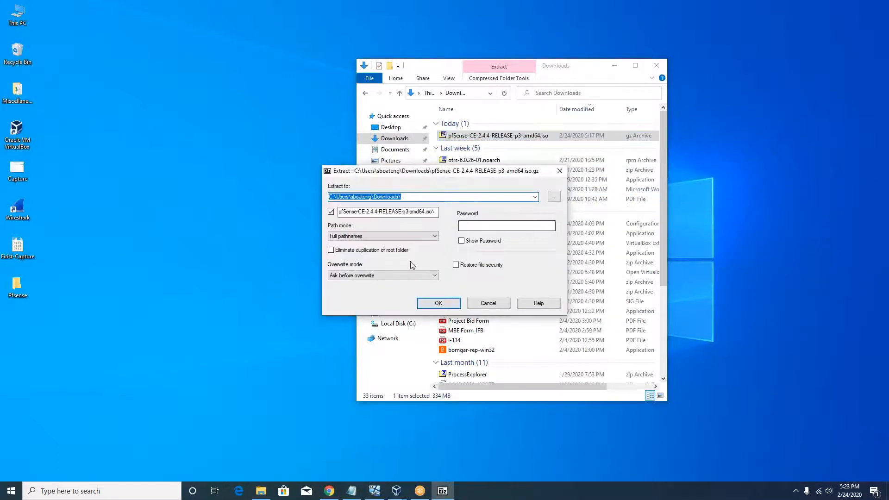
click(554, 196)
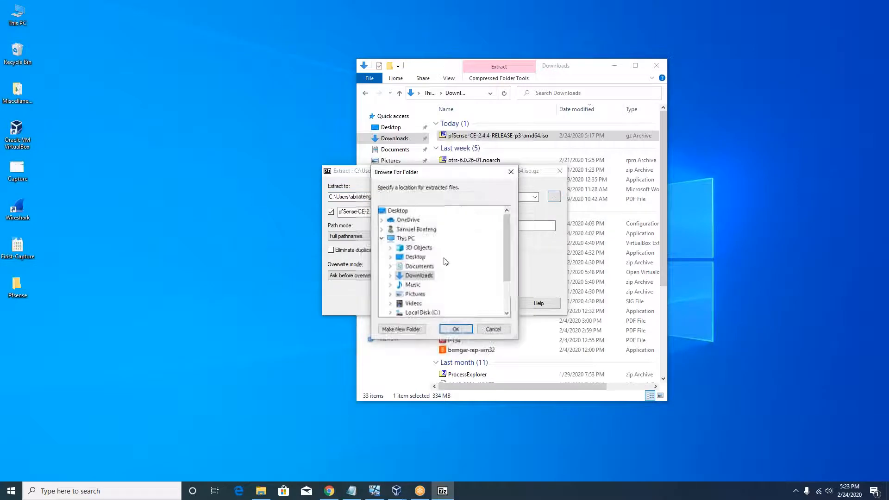
double_click(415, 256)
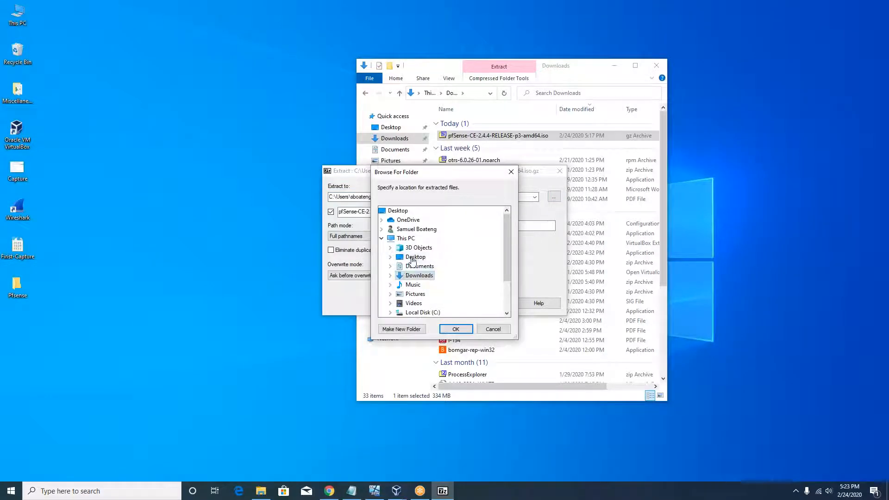
click(423, 275)
click(456, 329)
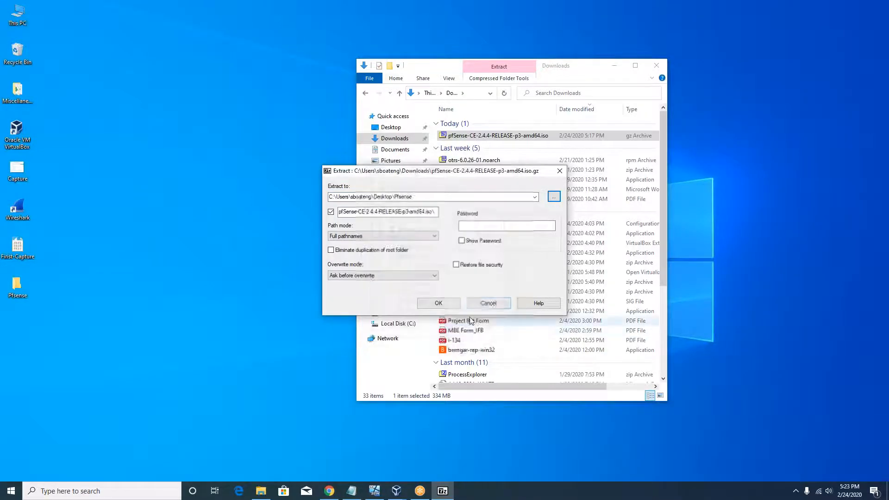
click(450, 306)
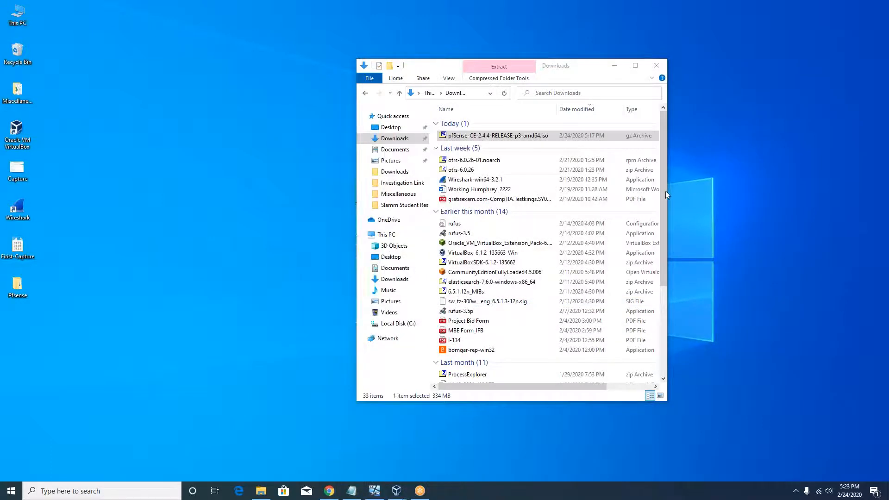
Close the Downloads window and bring VirtualBox Manager to the front
click(656, 66)
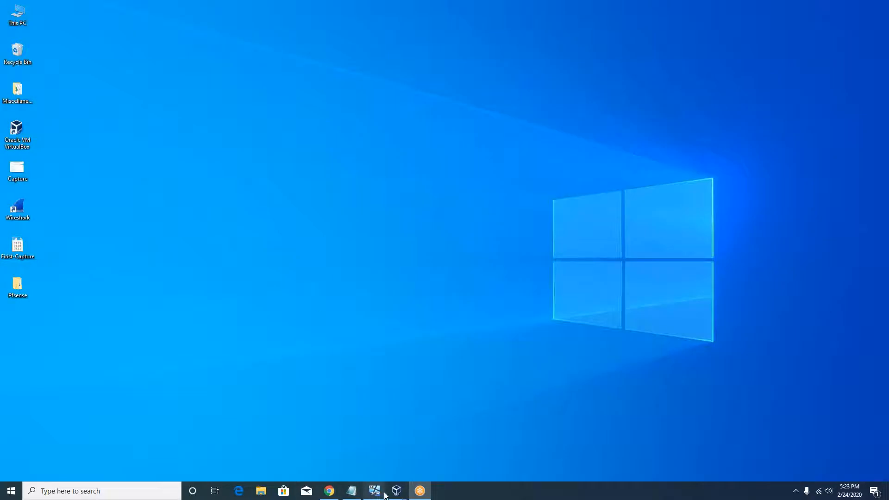
mouse_move(386, 495)
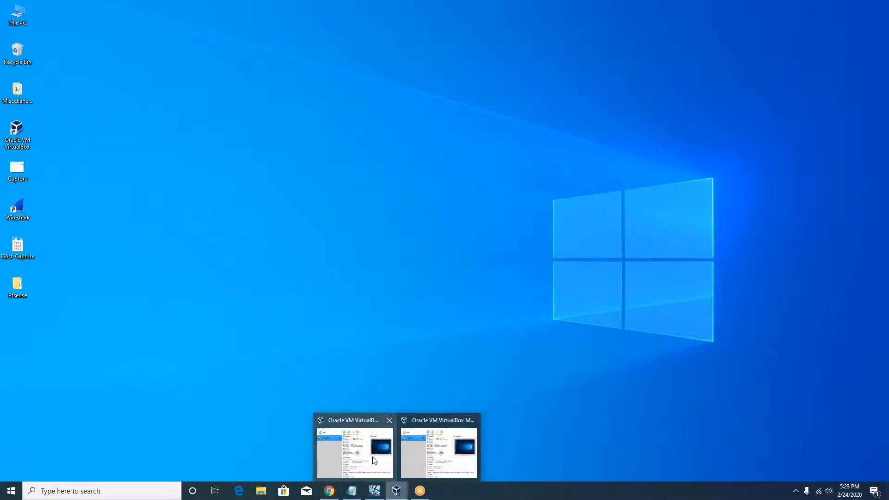
mouse_move(375, 460)
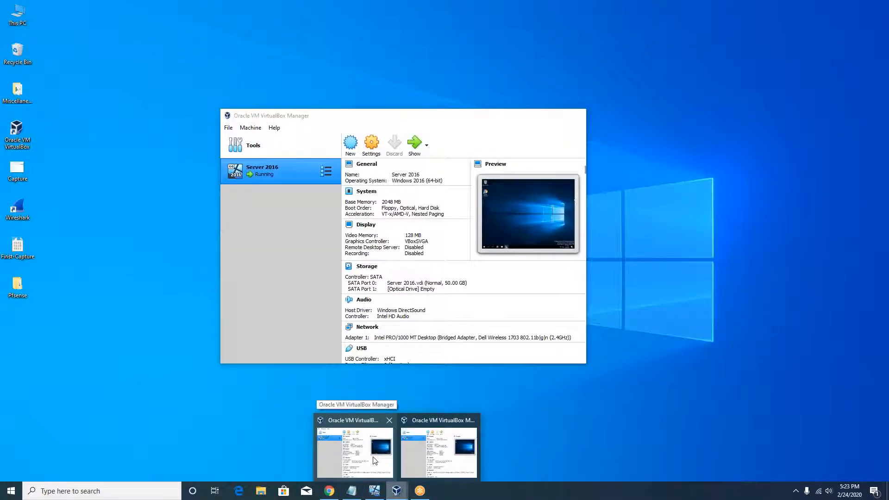
click(375, 460)
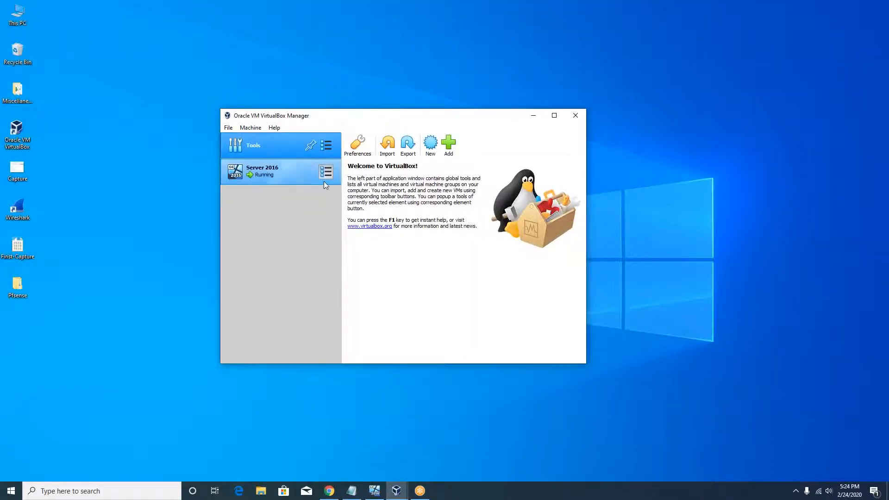
Start a new VM named PFSense with type BSD and version FreeBSD (64-bit)
click(430, 147)
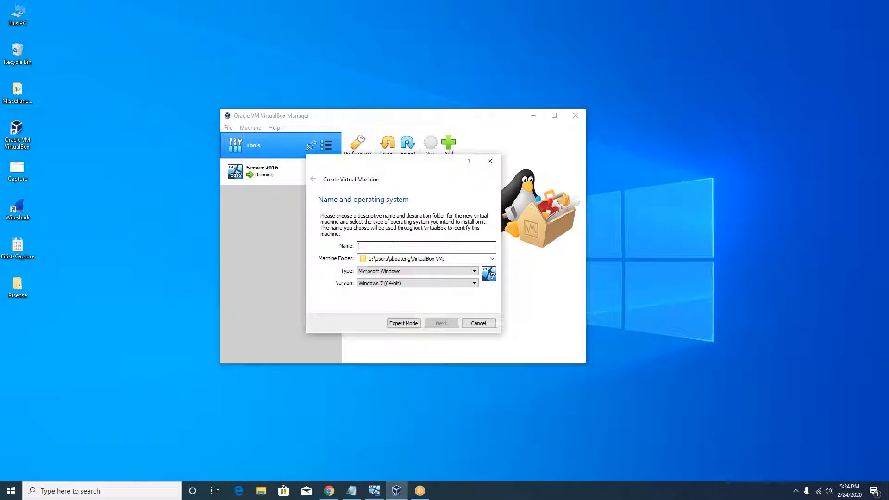
text(PFSense)
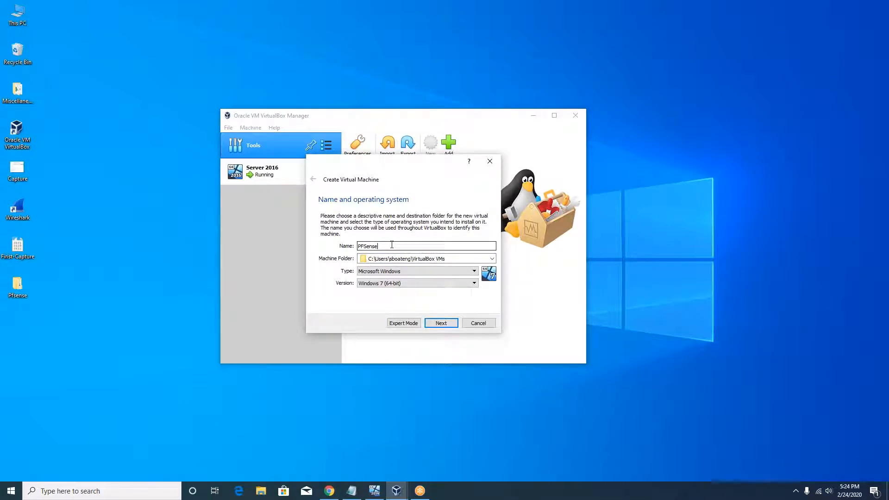
click(421, 271)
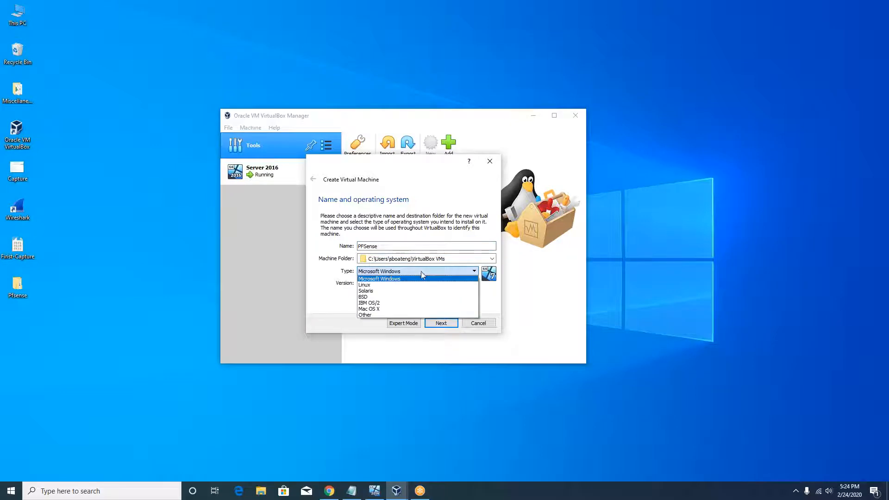
click(393, 297)
click(437, 285)
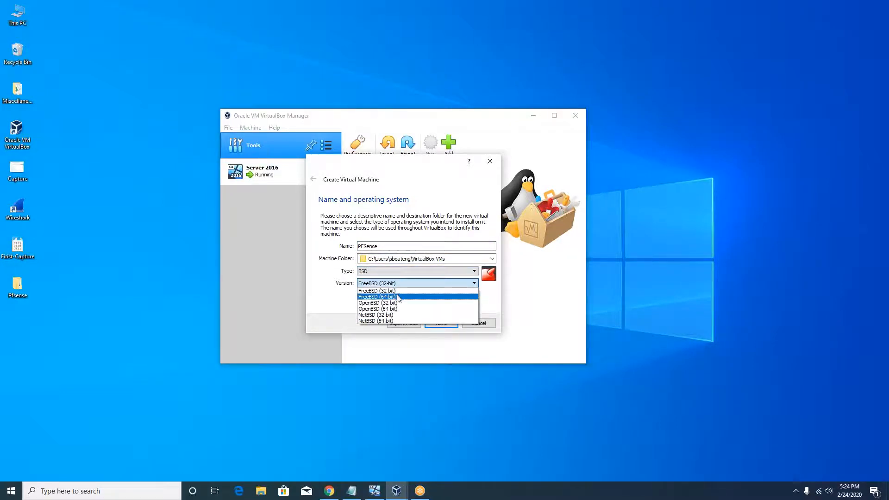
click(397, 297)
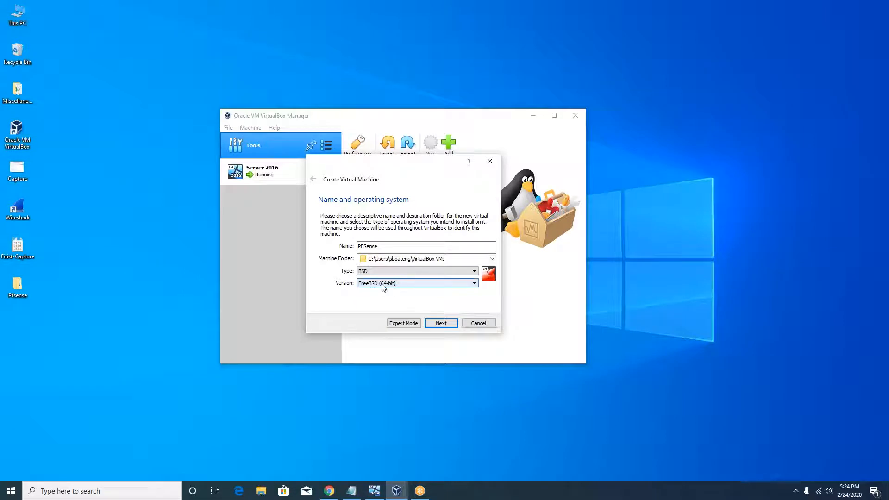
click(448, 323)
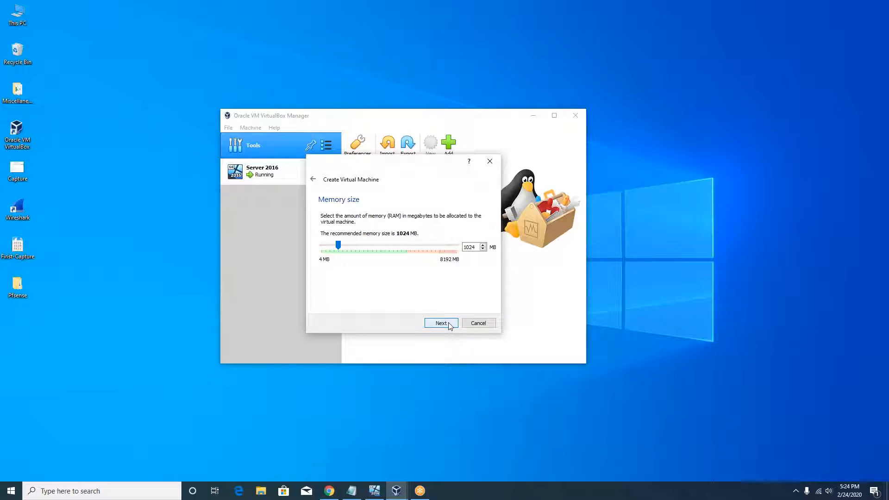
Keep 1024 MB memory and create a 50 GB VDI hard disk with default allocation
click(448, 324)
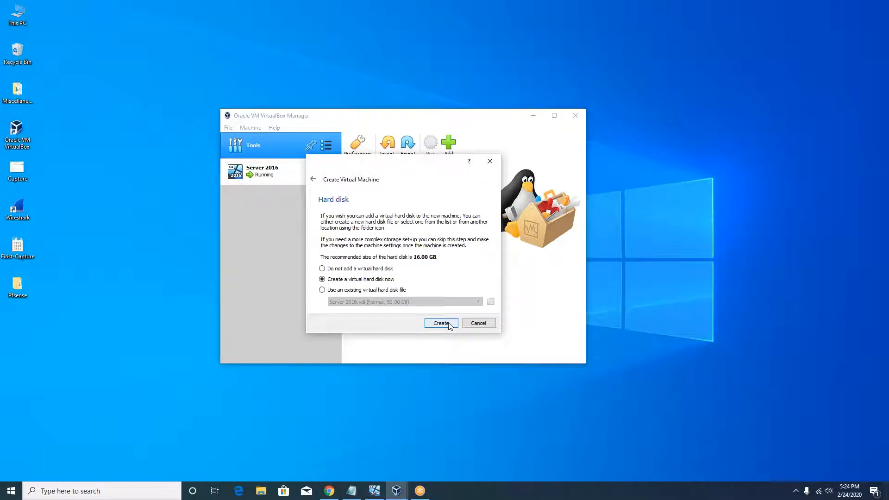
click(447, 323)
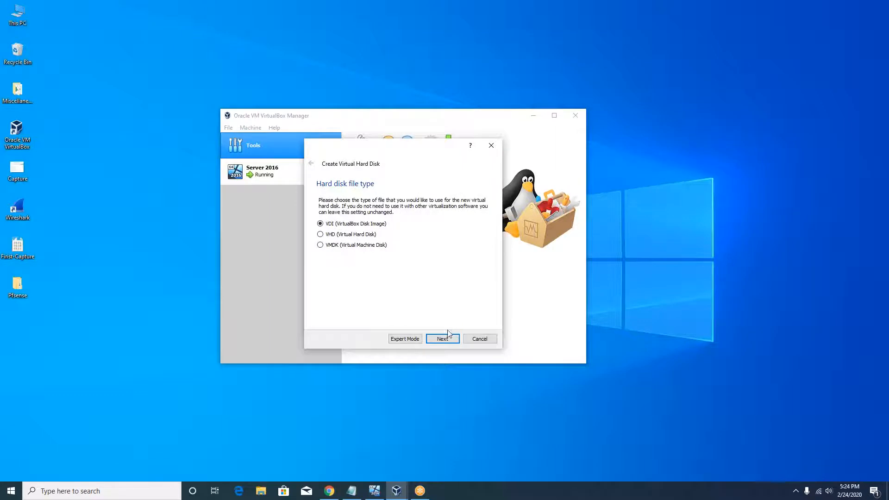
click(445, 340)
click(442, 339)
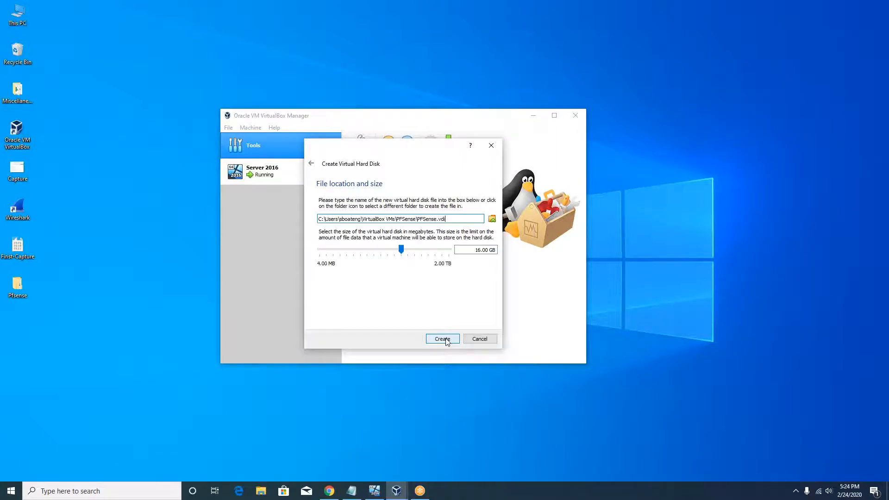
drag(481, 250, 471, 250)
text(50)
click(439, 339)
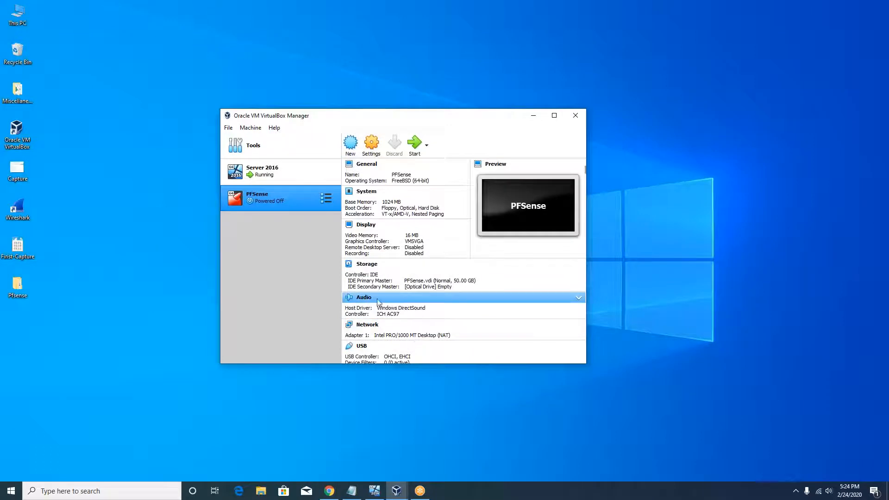
In PFSense's Storage settings, open the disk selector for the empty optical drive
click(372, 147)
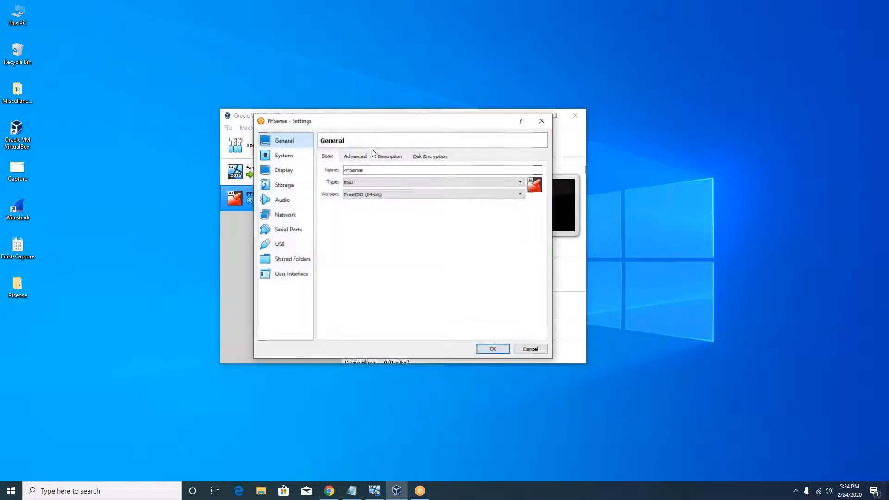
click(282, 186)
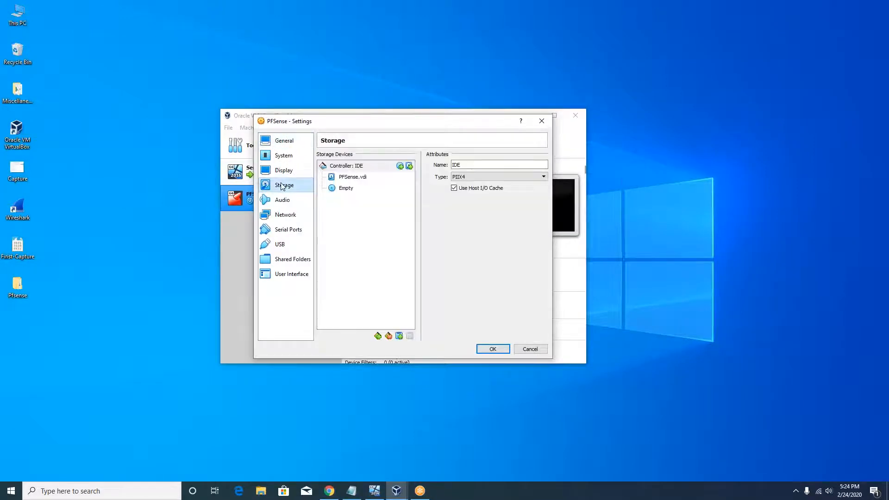
click(342, 188)
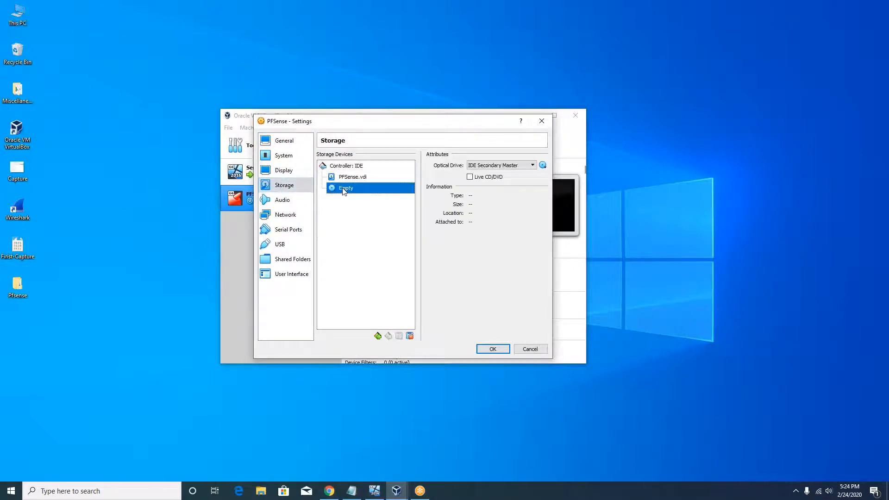
click(542, 165)
click(571, 180)
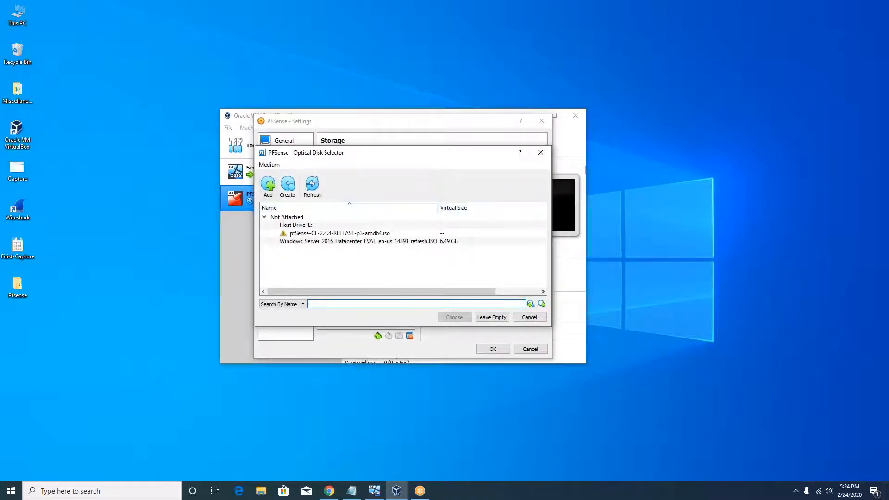
Add the pfSense-CE-2.4.4-RELEASE-p3 ISO from Desktop\Pfsense and attach it to the optical drive
click(268, 186)
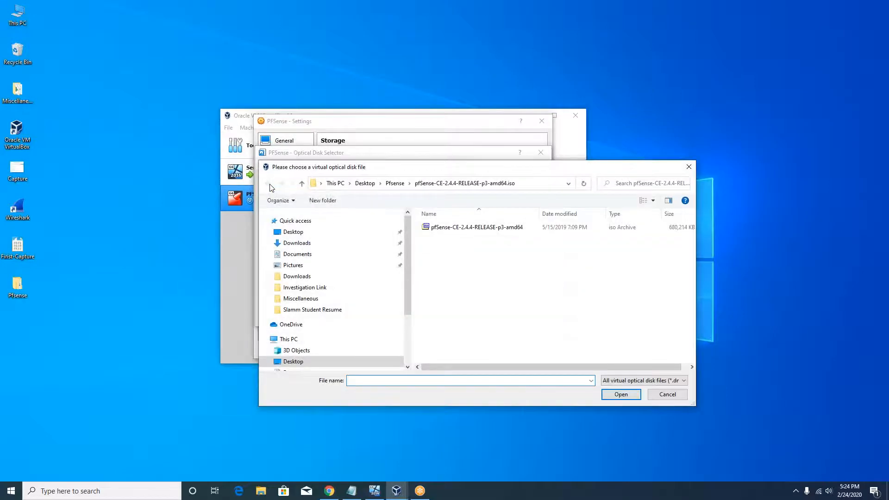
click(298, 233)
double_click(467, 238)
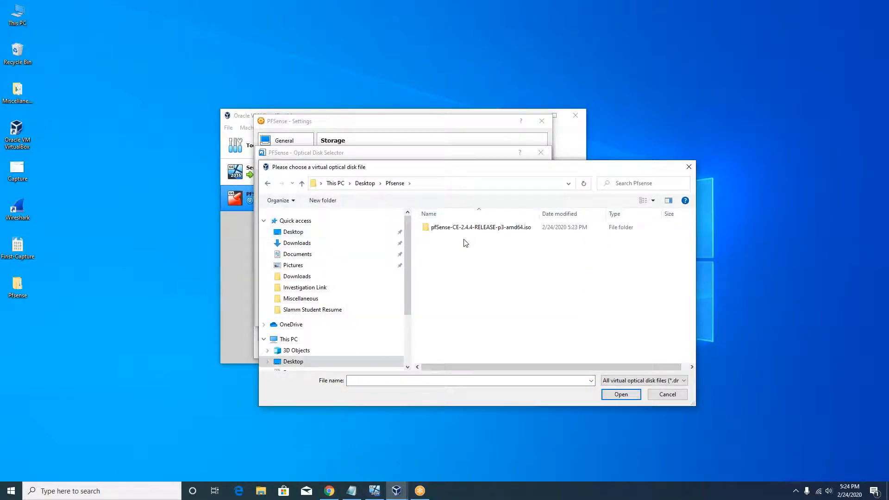
double_click(477, 229)
double_click(474, 230)
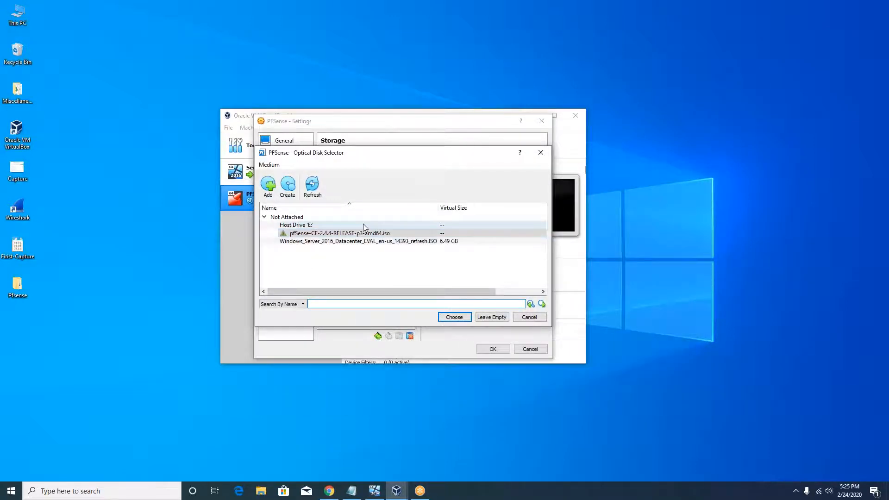
click(263, 216)
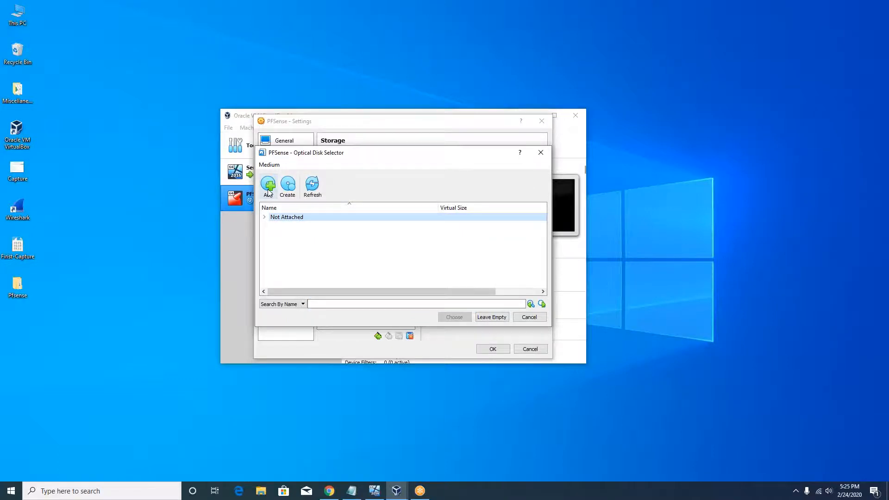
click(269, 185)
double_click(470, 228)
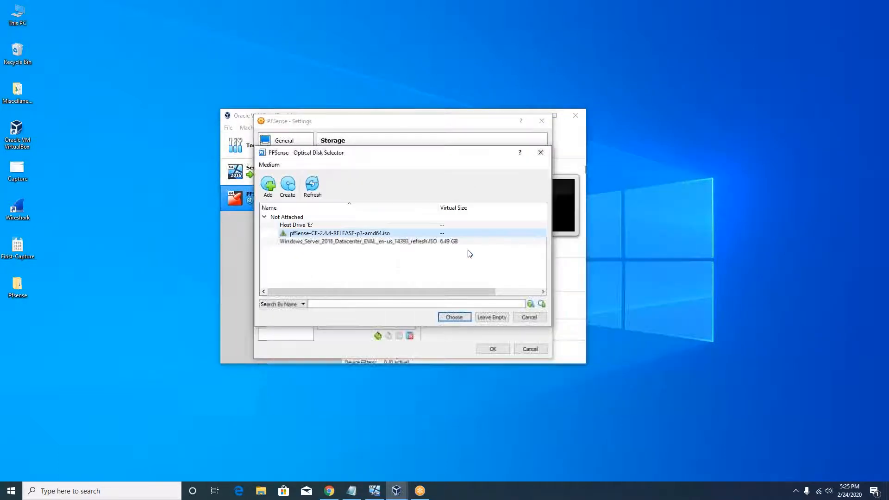
double_click(354, 233)
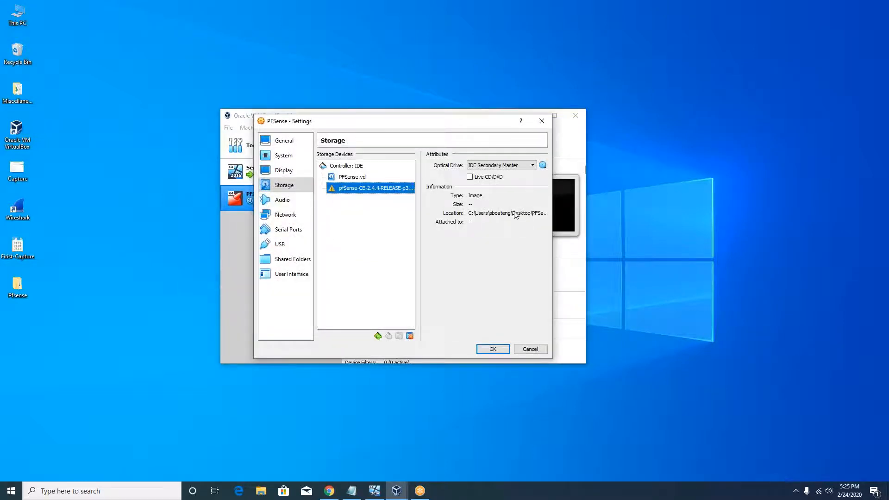
Set network Adapter 1 to Bridged Adapter on the Dell Wireless 1703 card
click(293, 217)
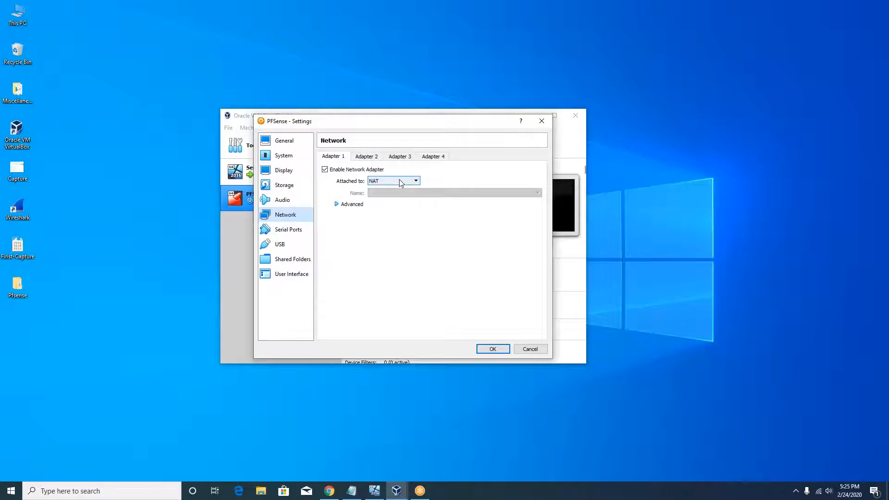
click(401, 183)
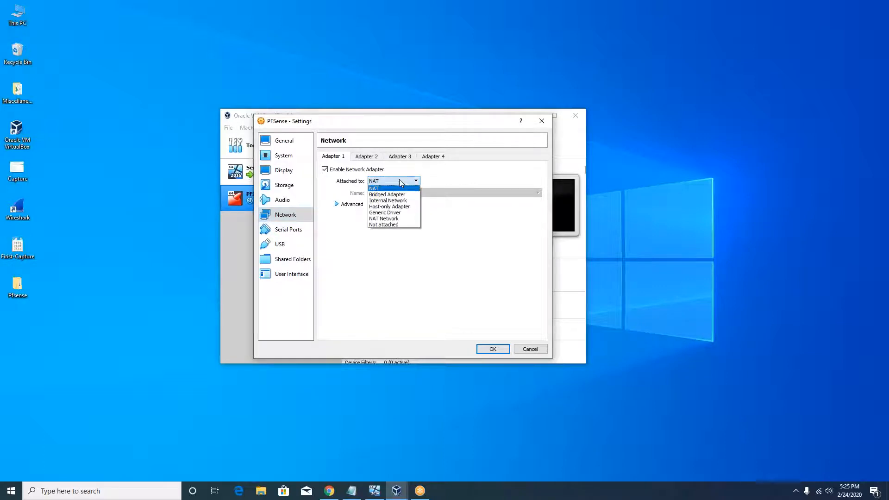
click(395, 196)
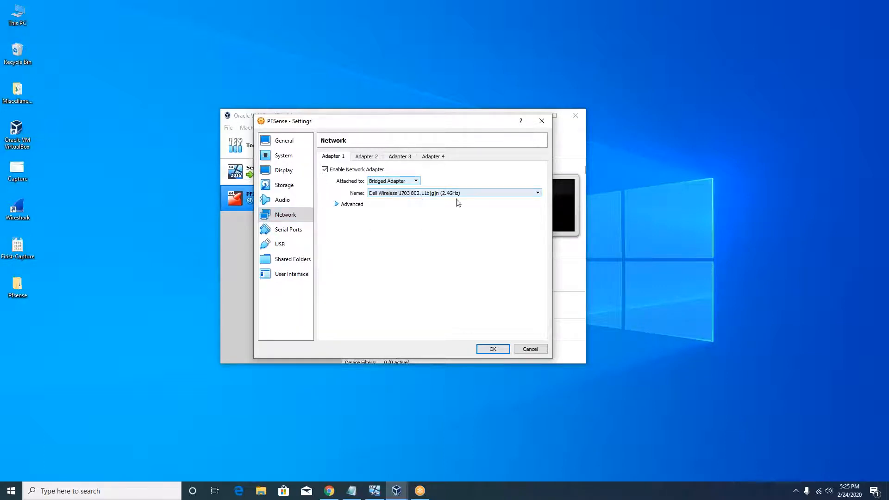
click(482, 194)
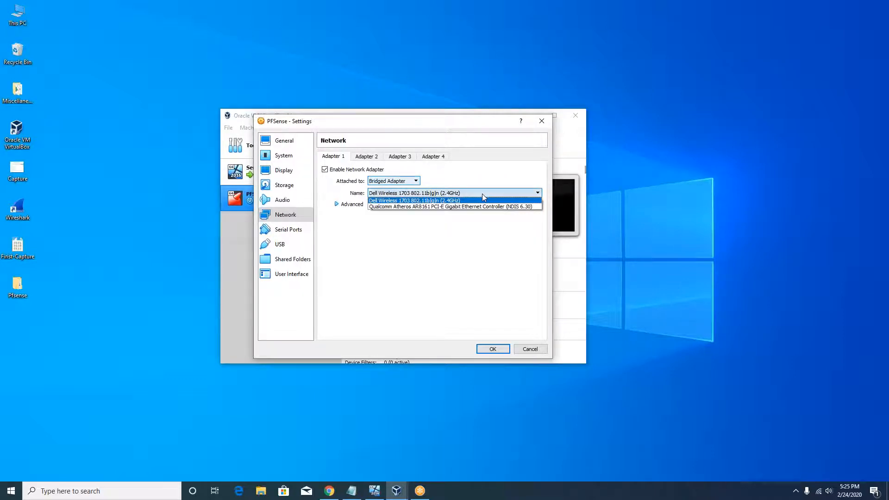
click(489, 199)
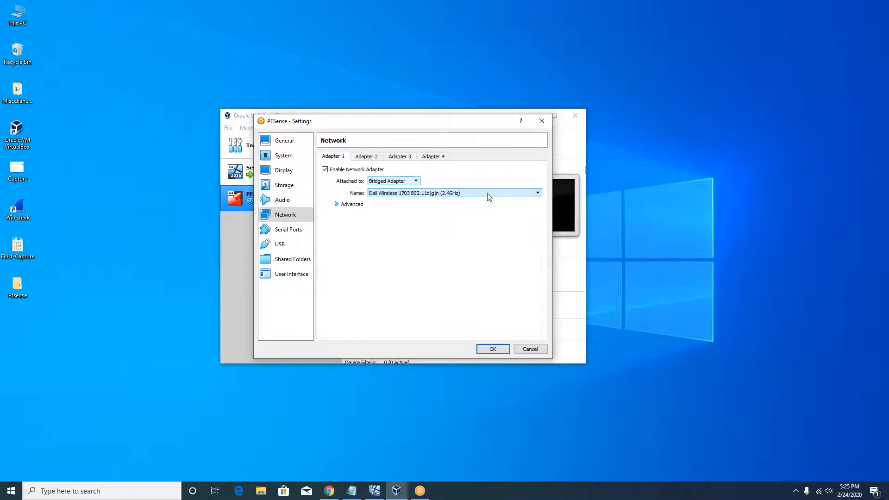
Enable Adapter 2 as a Bridged Adapter and save the settings
click(374, 158)
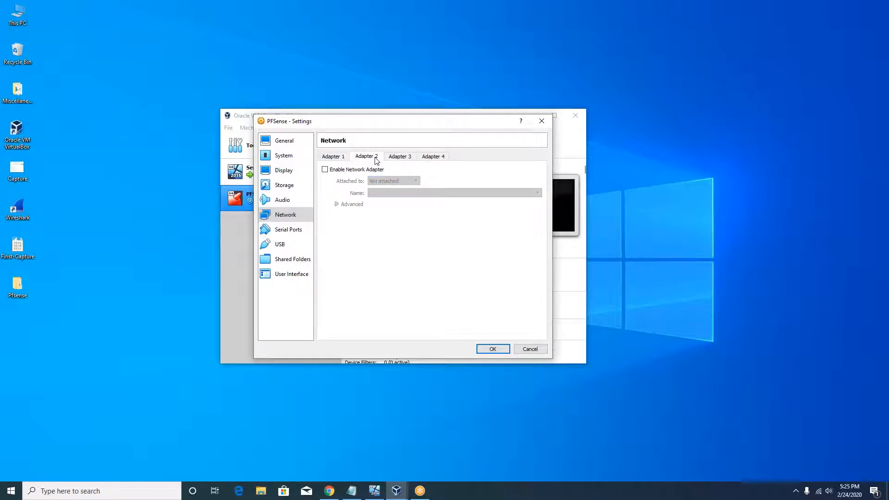
click(325, 170)
click(415, 182)
click(403, 192)
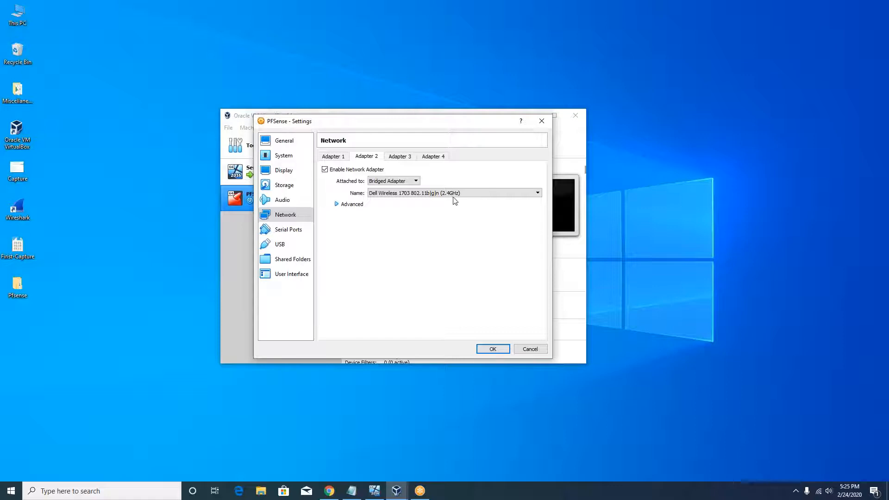
click(493, 350)
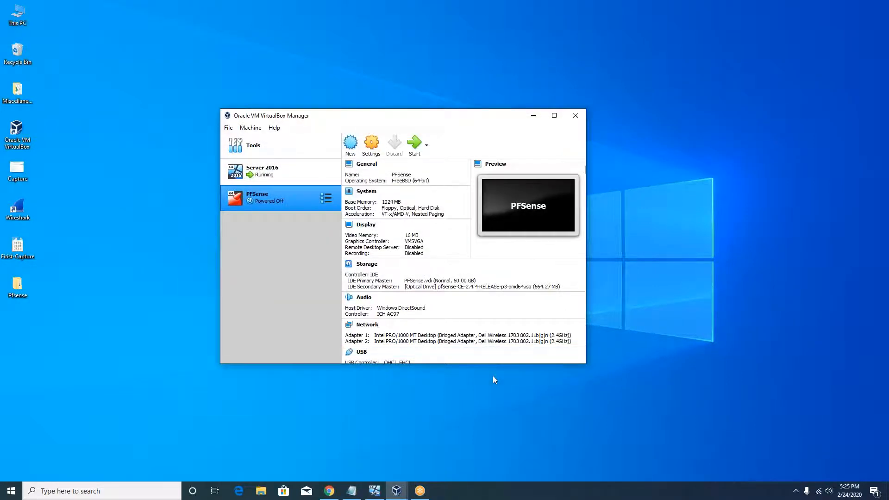
Start PFSense with the pfSense ISO chosen as the start-up disk
click(413, 145)
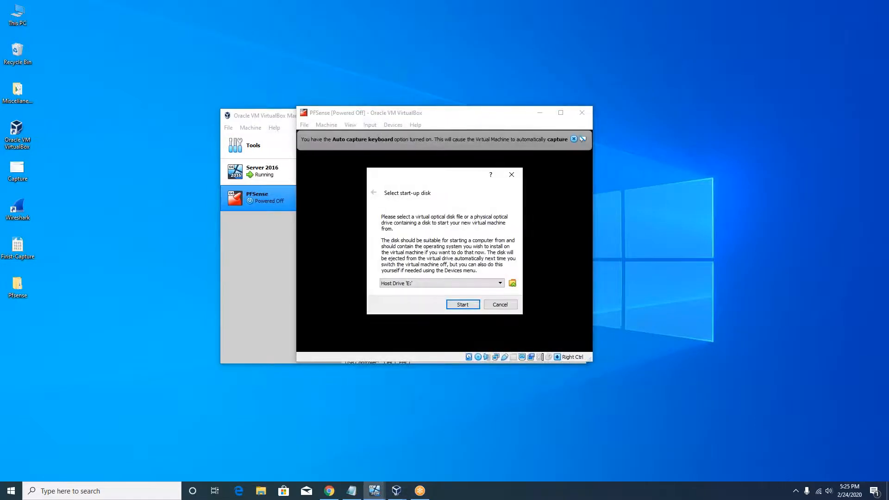
click(512, 283)
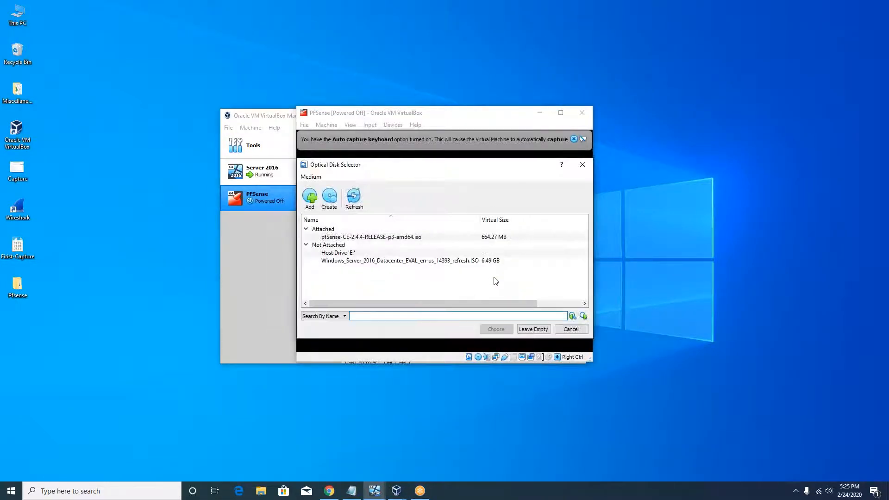
double_click(395, 237)
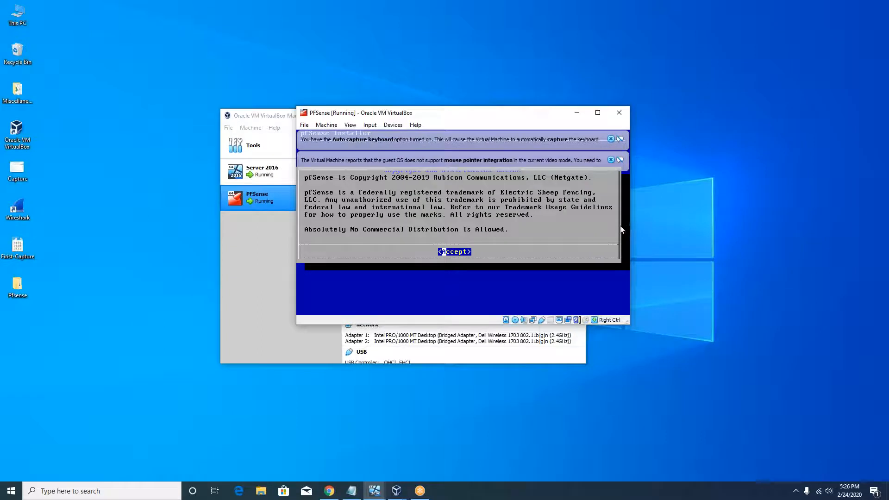
Accept the copyright notice, choose Install, keep the default keymap and pick Auto (UFS) partitioning
click(504, 252)
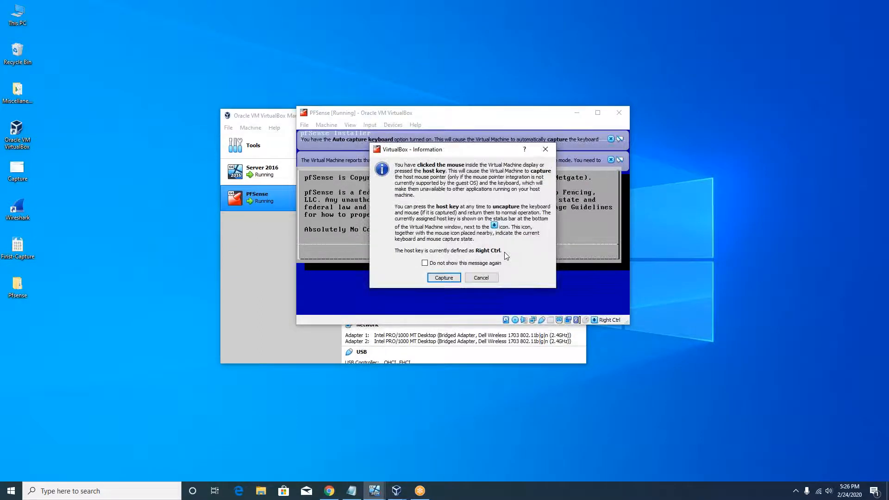
click(487, 279)
key(Return)
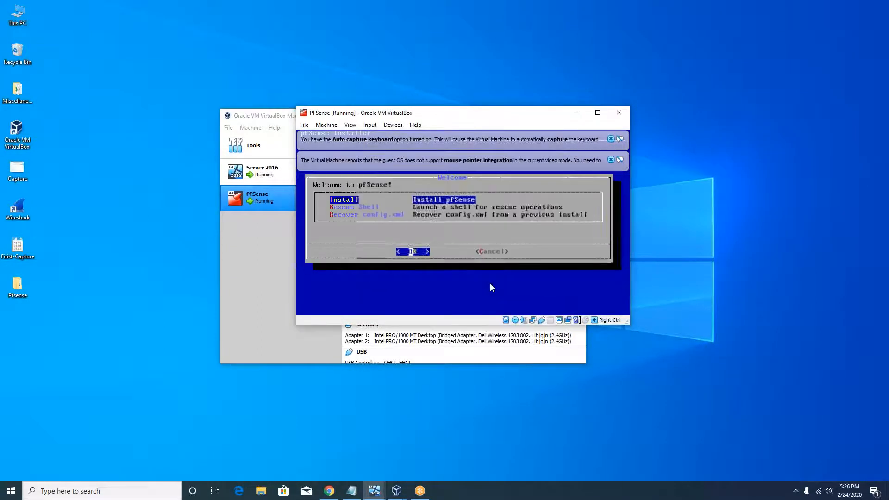
key(Return)
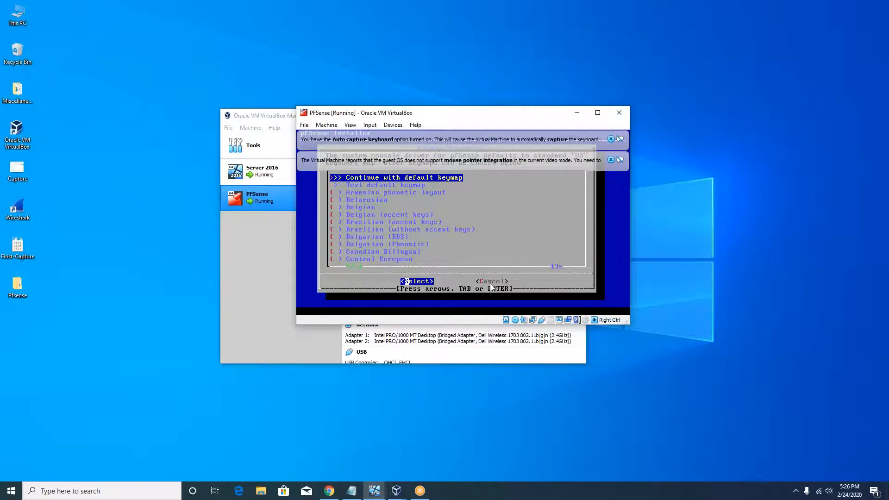
key(Return)
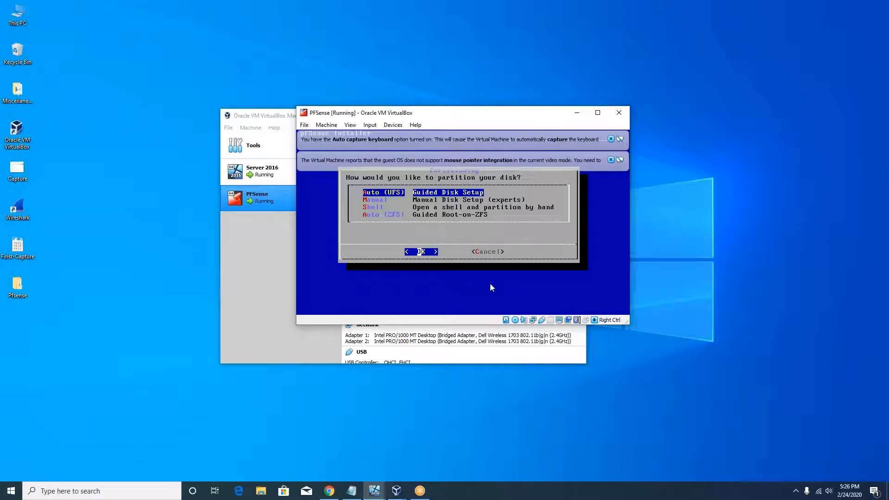
key(Return)
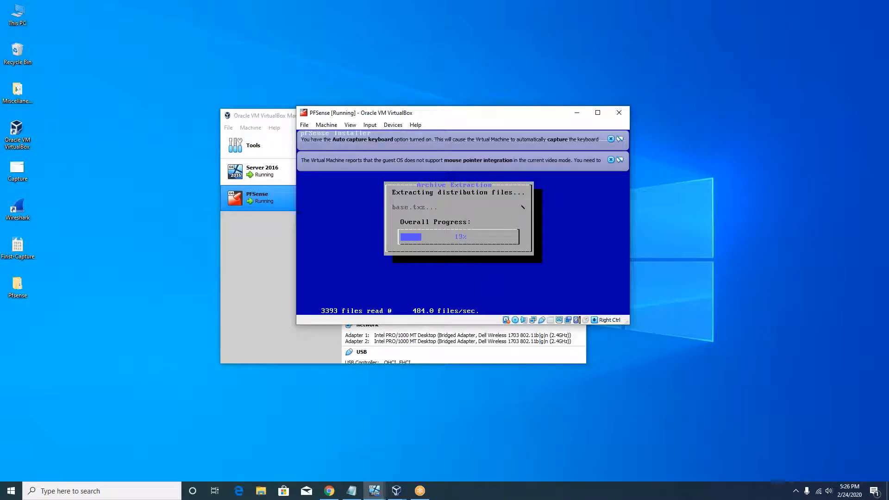
Minimize the Server 2016 VM window and show the VirtualBox window previews
mouse_move(376, 493)
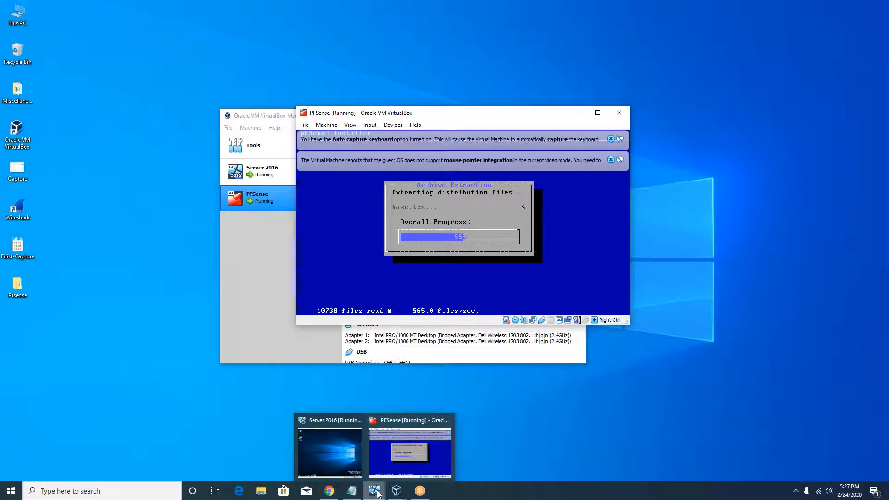
click(338, 457)
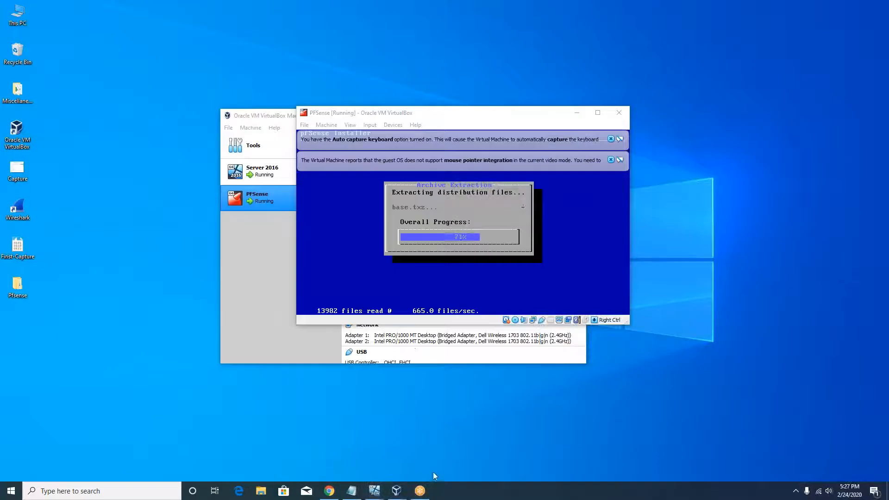
mouse_move(374, 491)
click(354, 456)
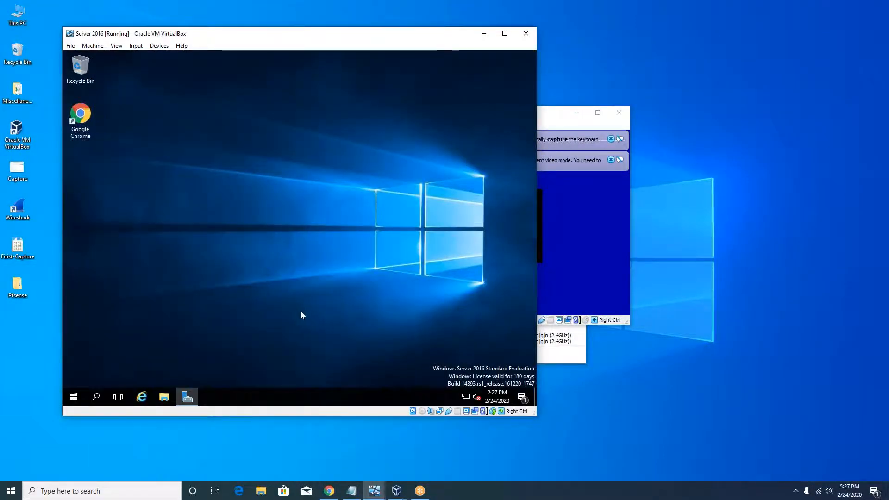
click(484, 33)
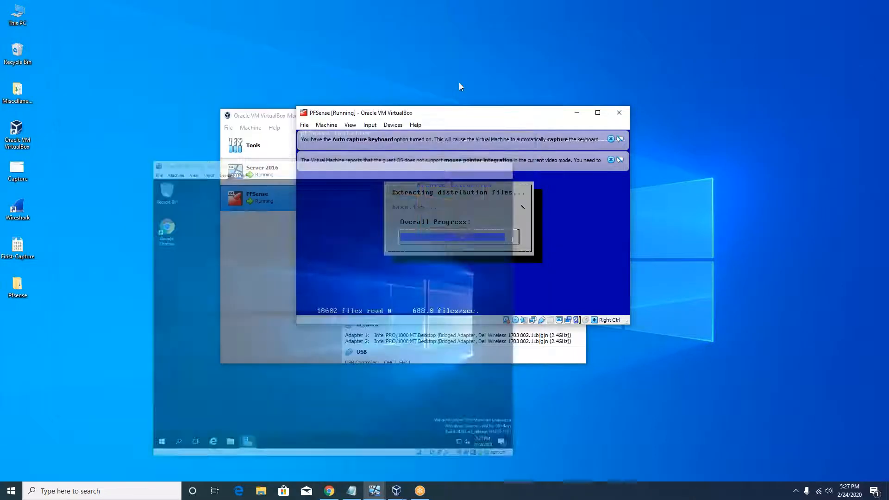
click(397, 491)
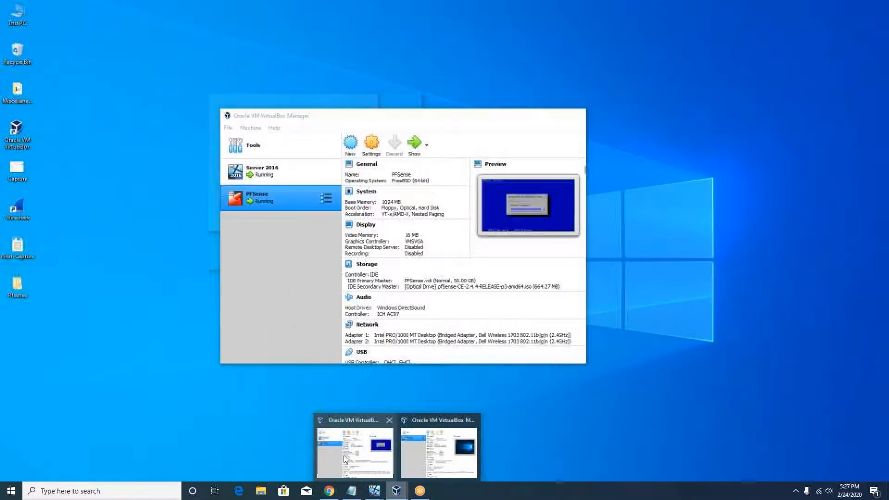
Confirm Server 2016's Adapter 1 is a Bridged Adapter, then select the PFSense VM
click(325, 457)
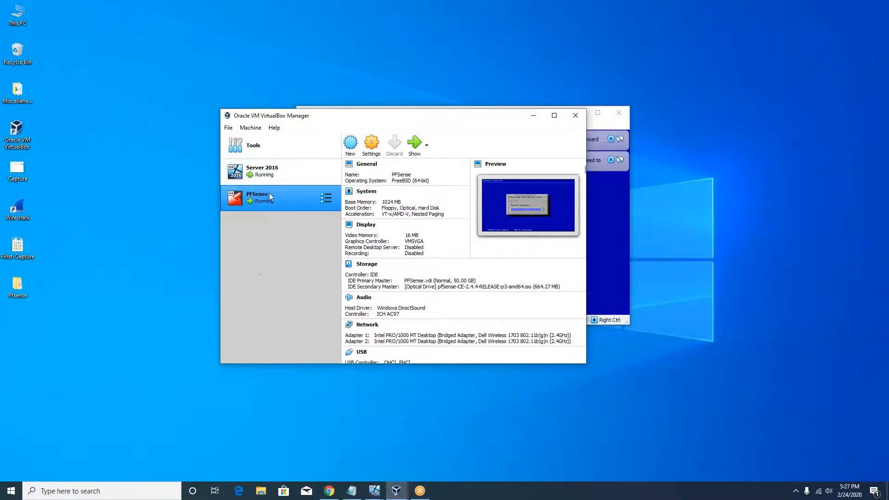
click(278, 171)
click(374, 145)
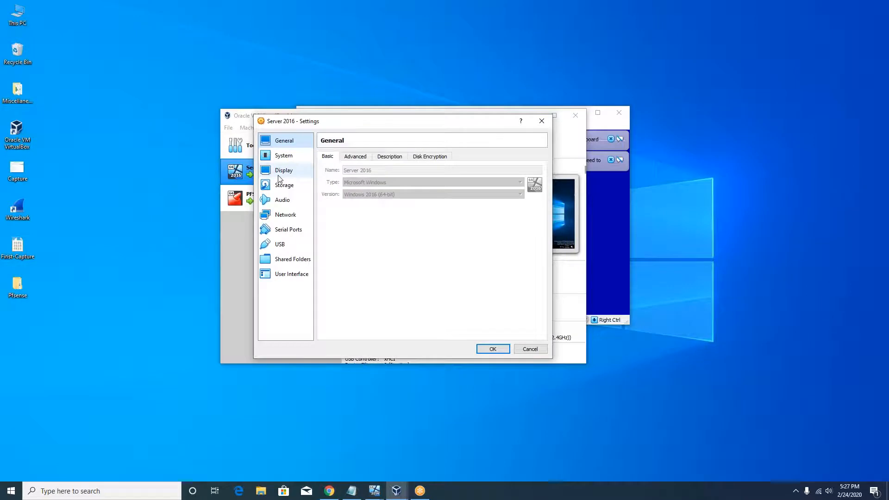
click(286, 214)
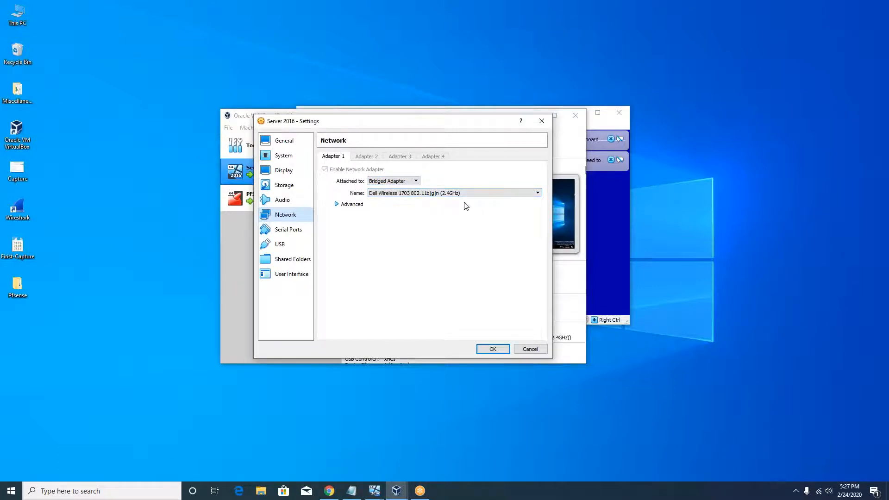
click(501, 349)
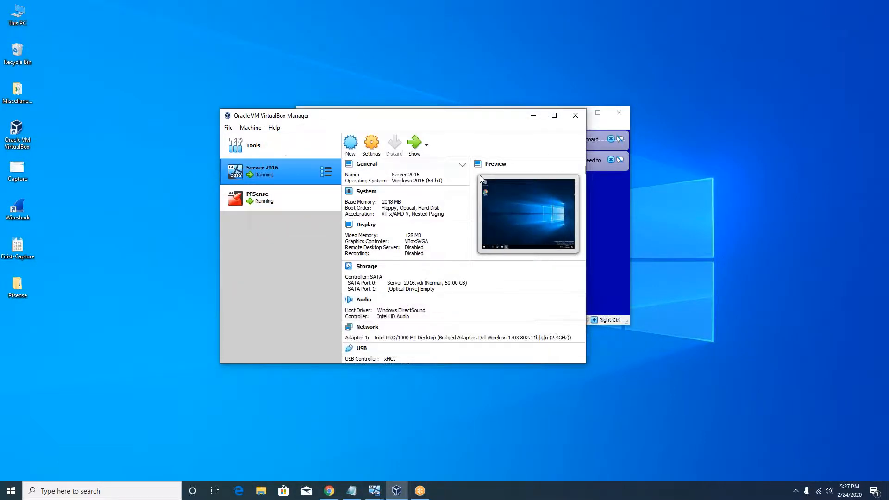
click(277, 195)
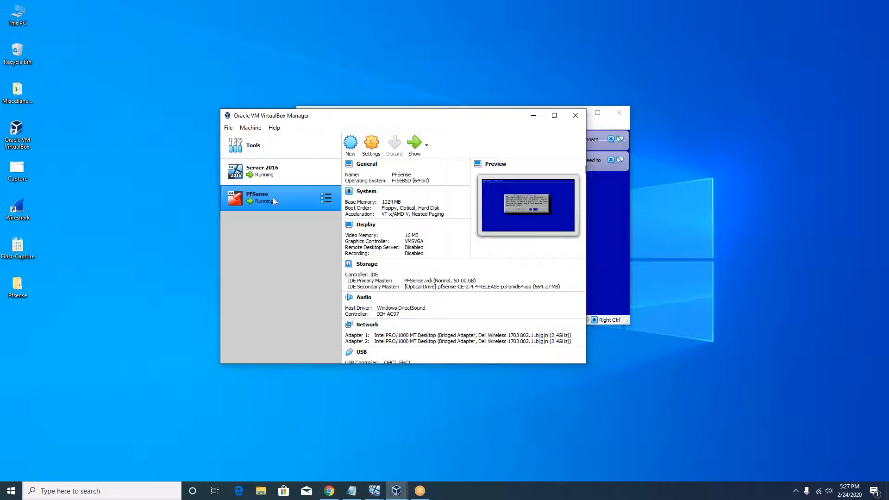
Answer No to Manual Configuration in the PFSense VM, then bring VirtualBox Manager back to the front
click(533, 119)
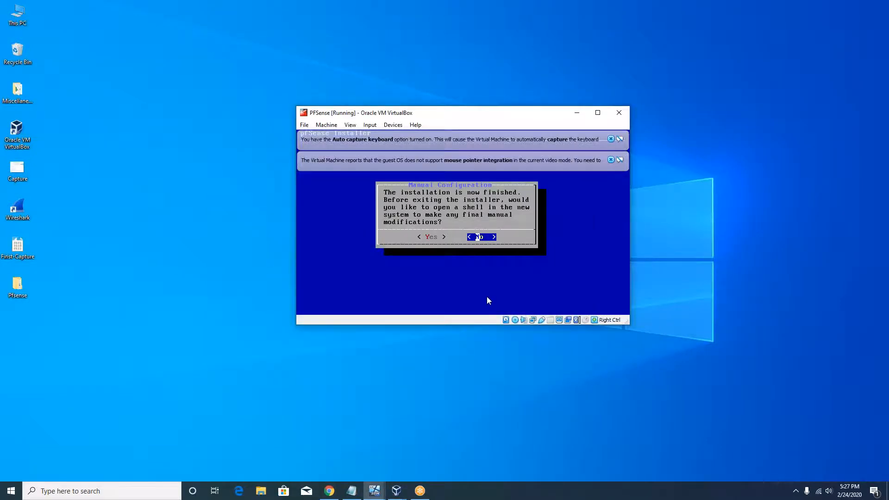
click(484, 239)
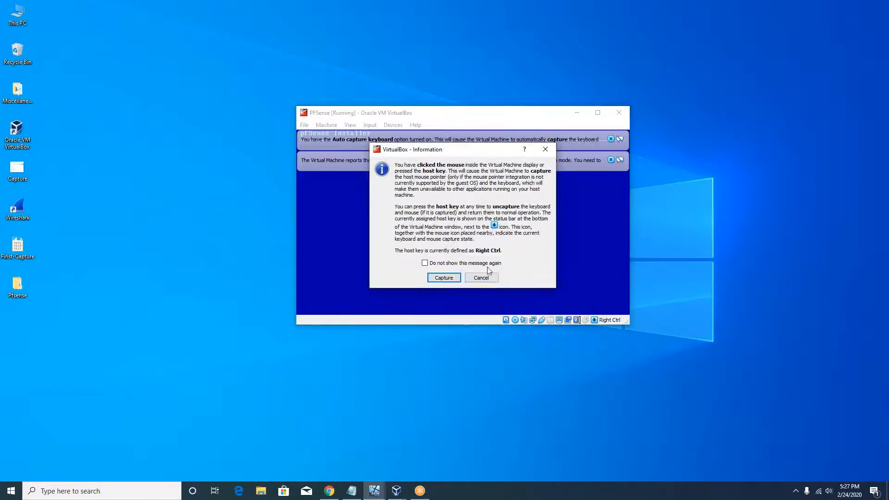
click(492, 277)
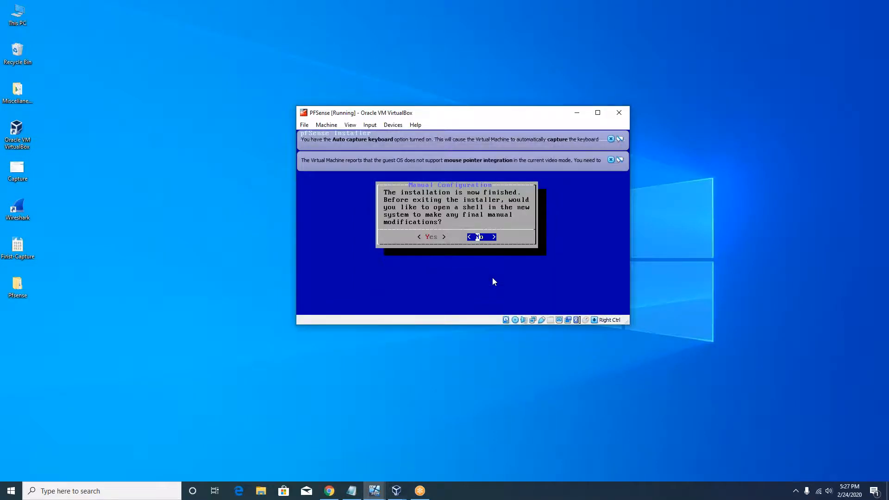
key(Return)
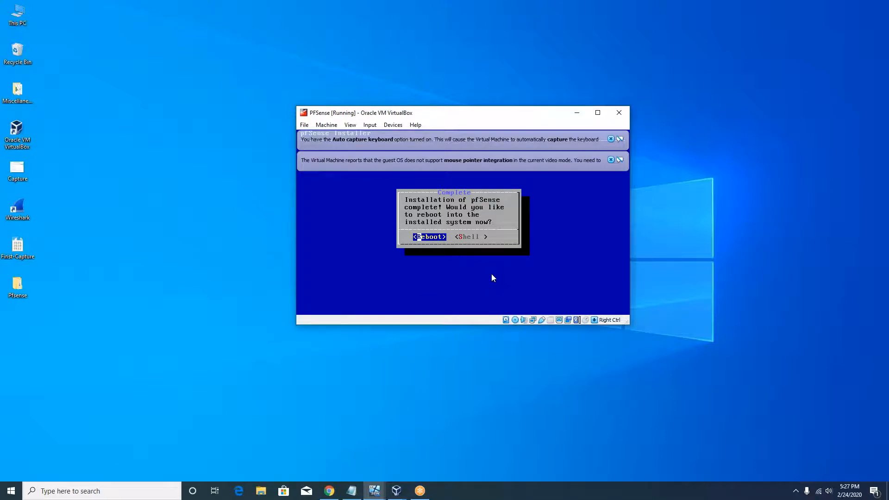
mouse_move(393, 494)
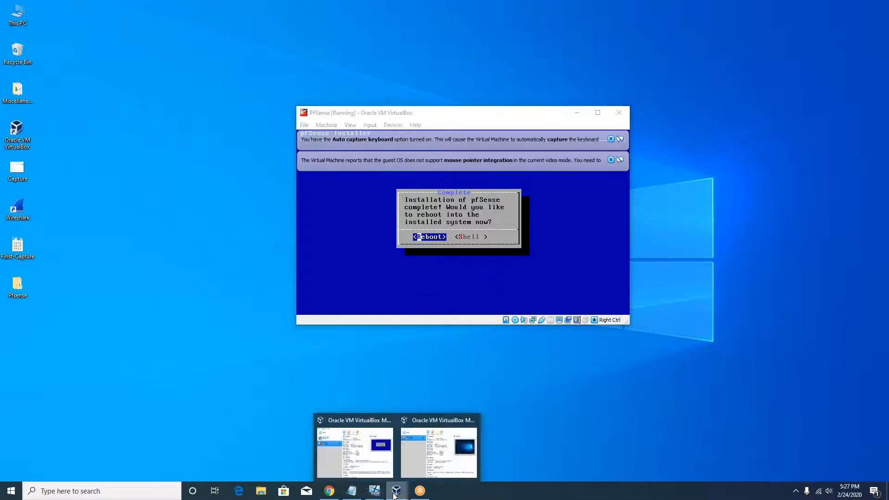
click(407, 468)
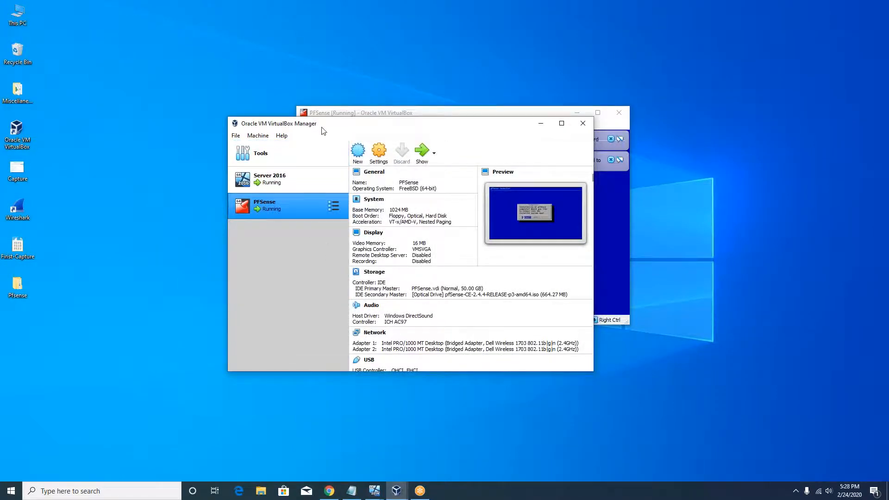
Eject the pfSense-CE ISO from the PFSense VM's optical drive in Storage settings, leaving it Empty
click(382, 158)
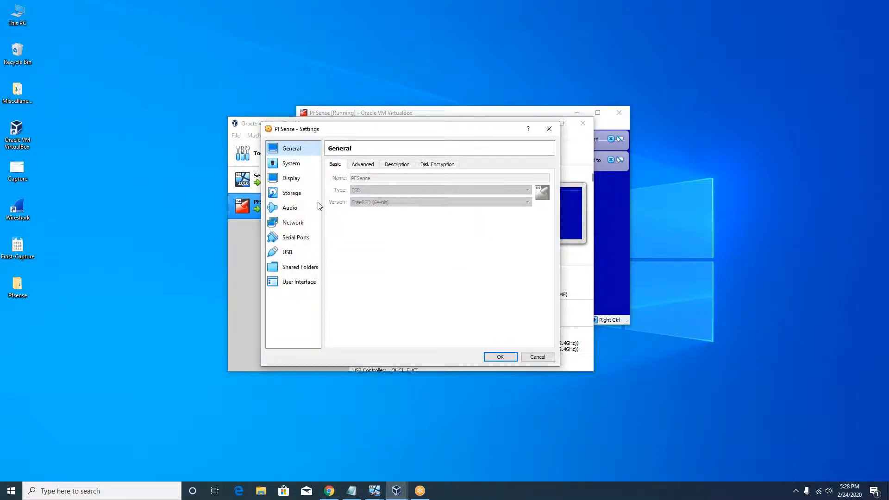
click(292, 195)
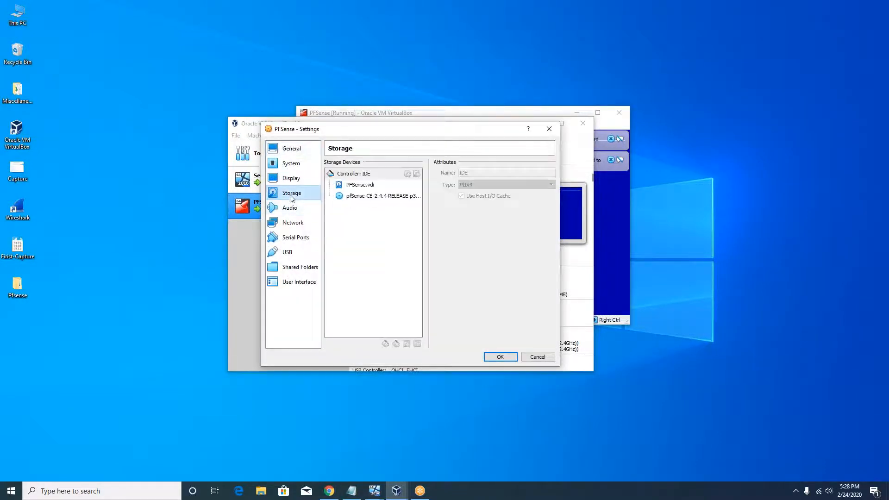
click(377, 198)
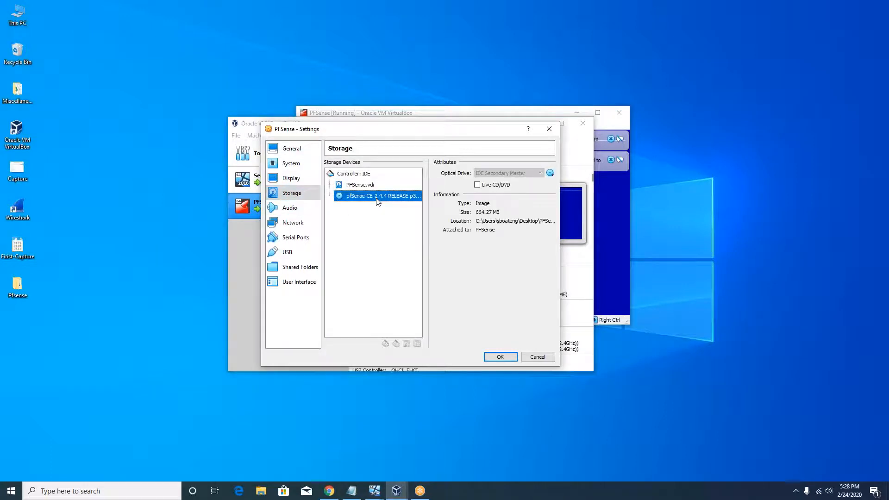
click(550, 173)
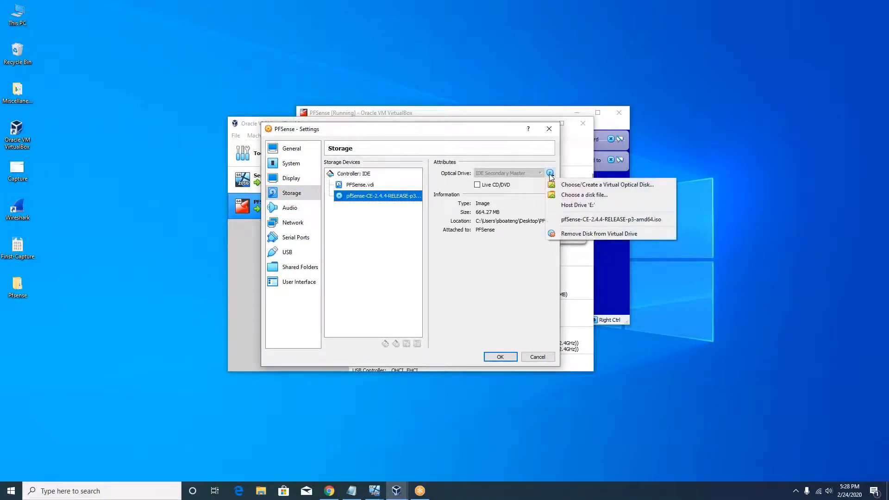
click(597, 234)
click(500, 357)
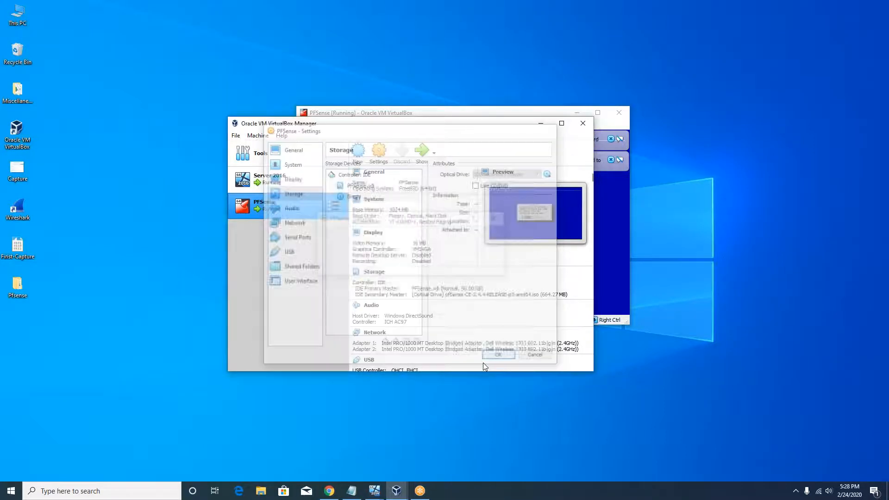
click(540, 124)
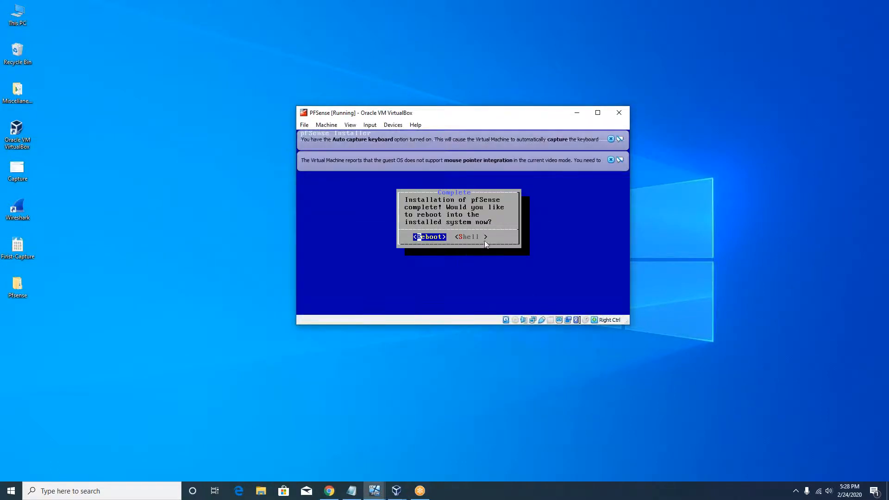
Dismiss the mouse-capture message and choose Reboot in the pfSense installer
click(459, 249)
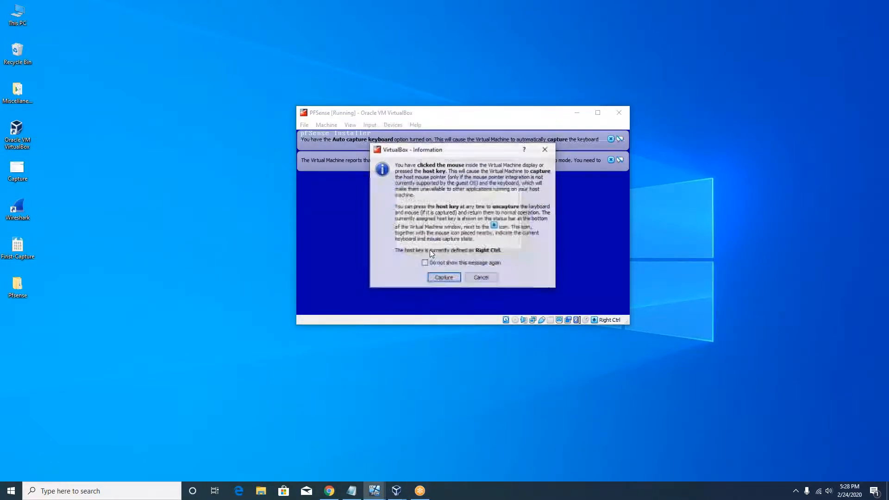
click(481, 279)
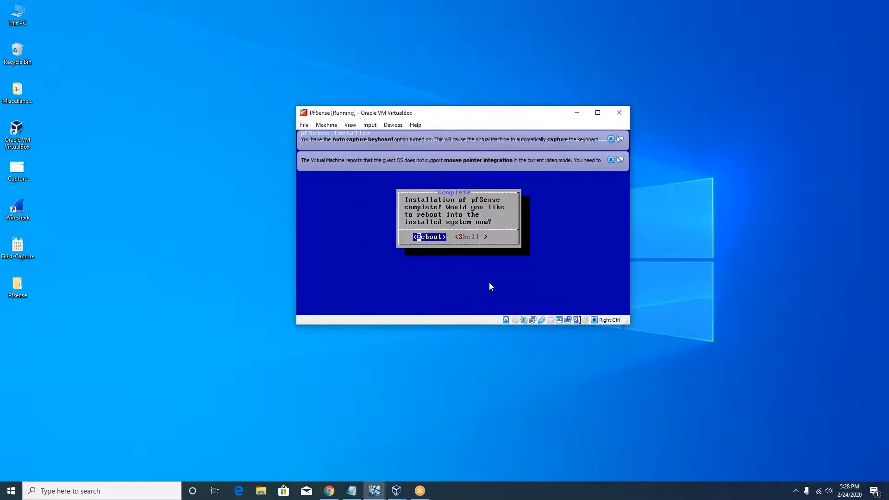
key(Return)
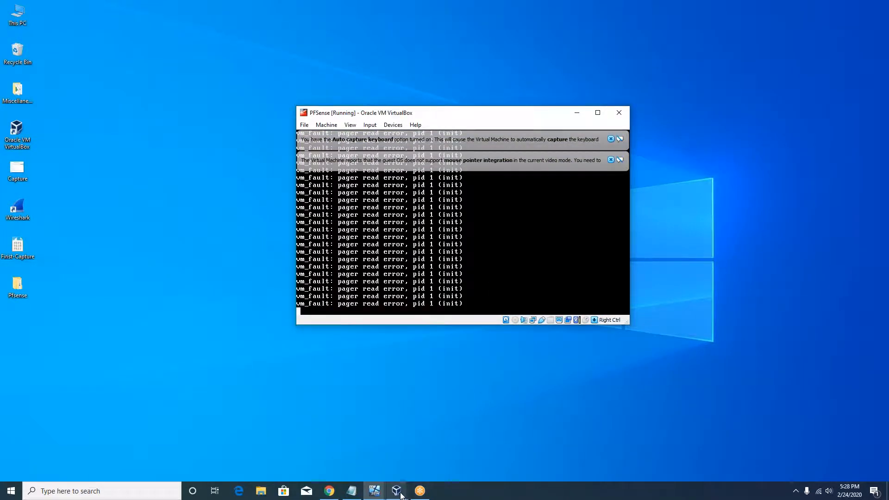
Reset the PFSense VM from VirtualBox Manager after the vm_fault errors, then move the Manager aside
mouse_move(401, 495)
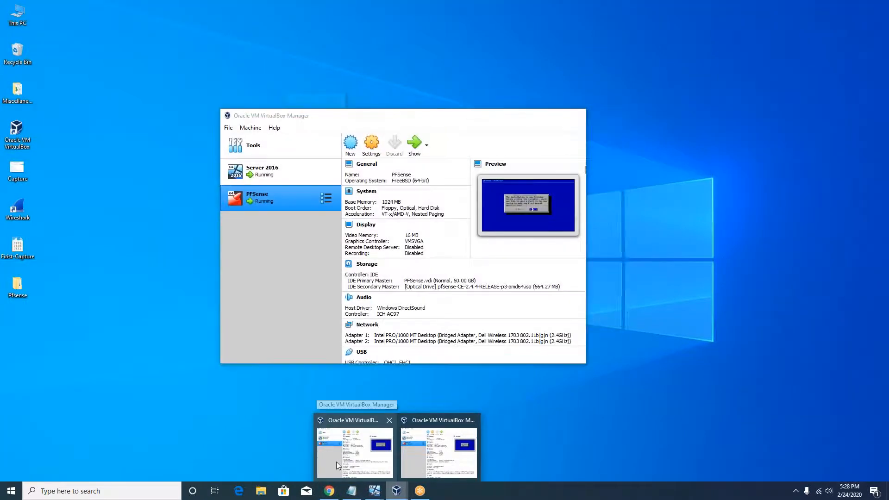
click(336, 462)
right_click(276, 196)
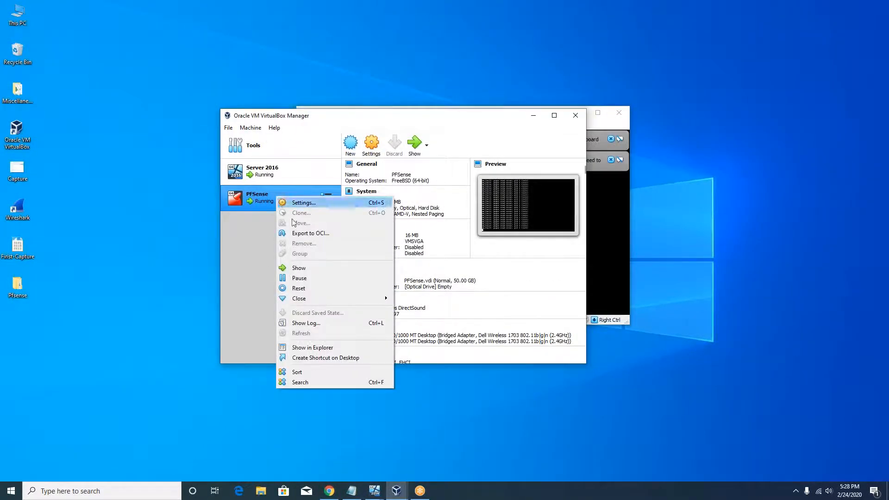
click(305, 288)
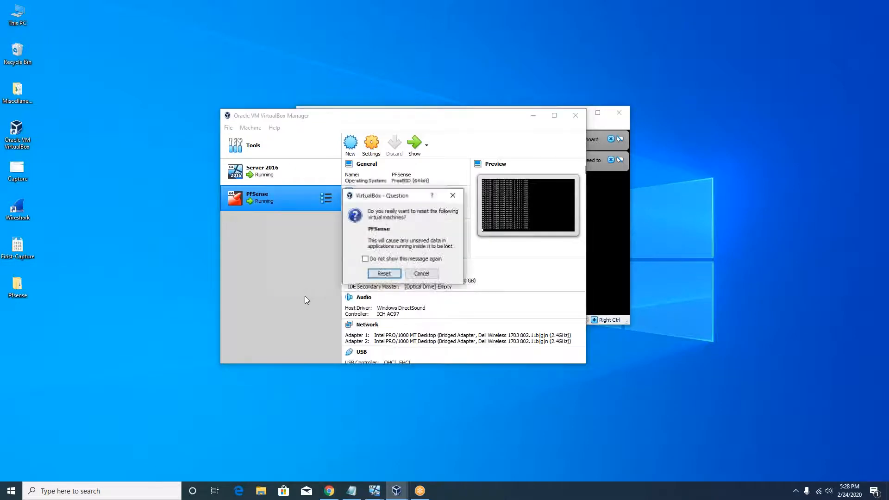
click(377, 274)
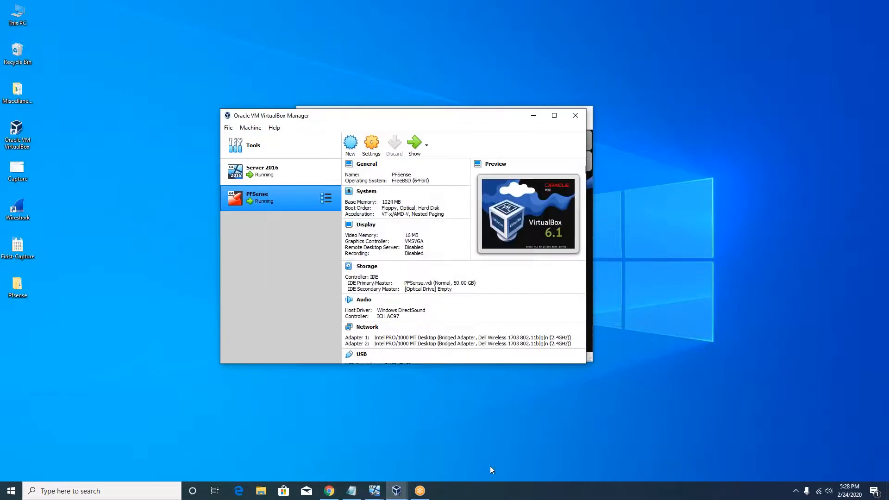
drag(492, 117, 257, 82)
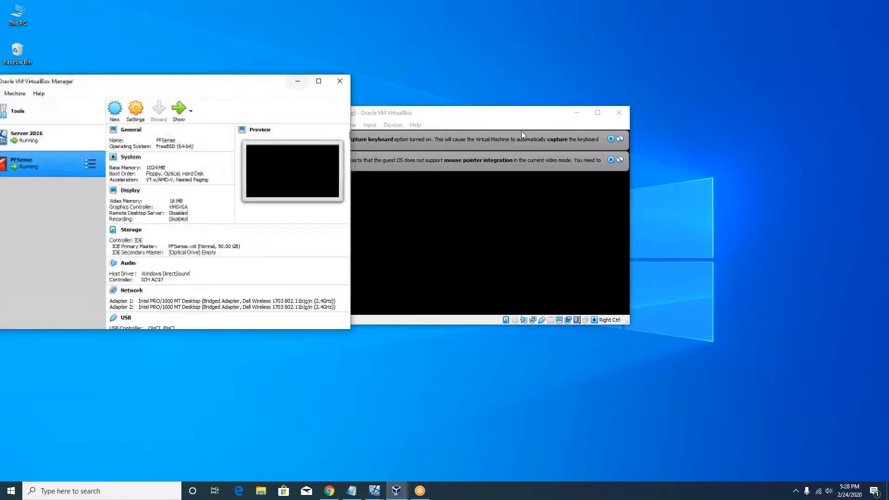
Narrow the VirtualBox Manager window and move it down-left so the booting pfSense console stays visible
click(522, 134)
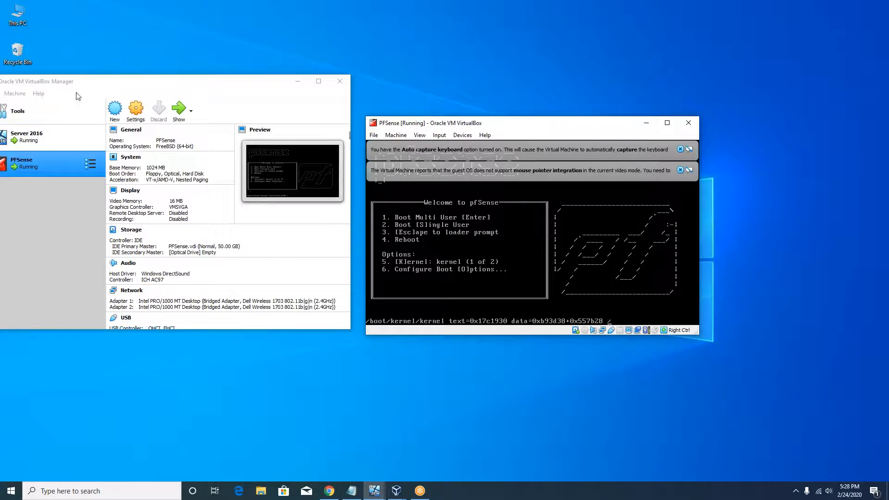
drag(103, 89, 121, 82)
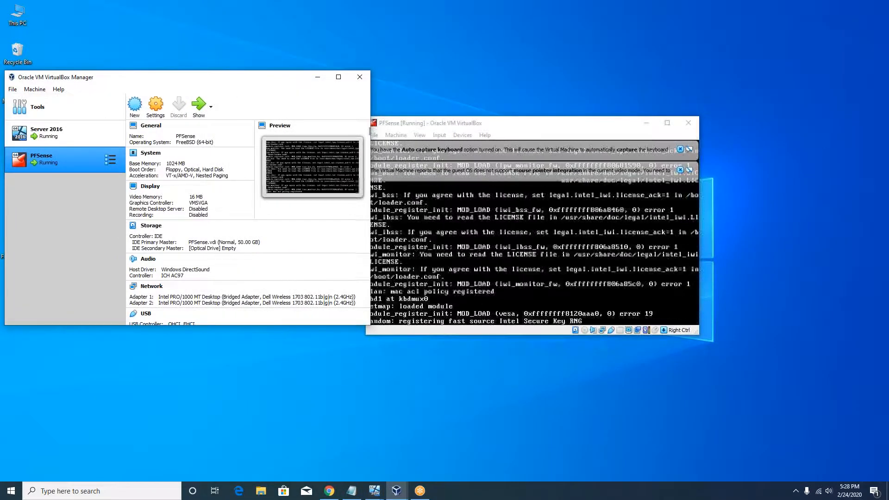
drag(5, 186, 52, 186)
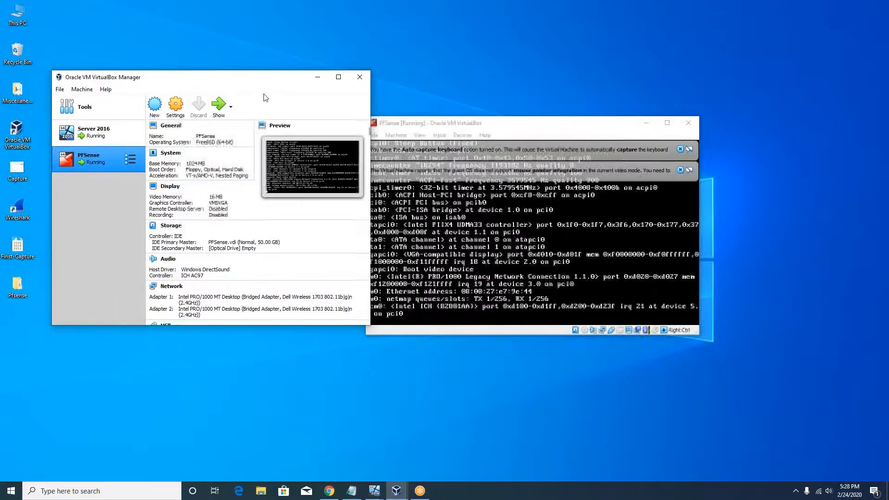
drag(262, 83, 241, 100)
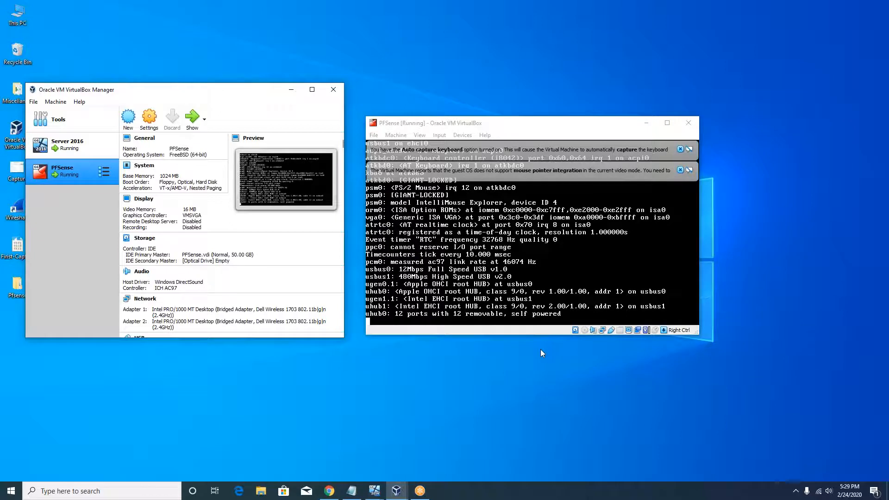
click(680, 170)
Dismiss the keyboard capture notice, leaving the pfSense console menu with LAN 192.168.1.1/24 visible
click(679, 148)
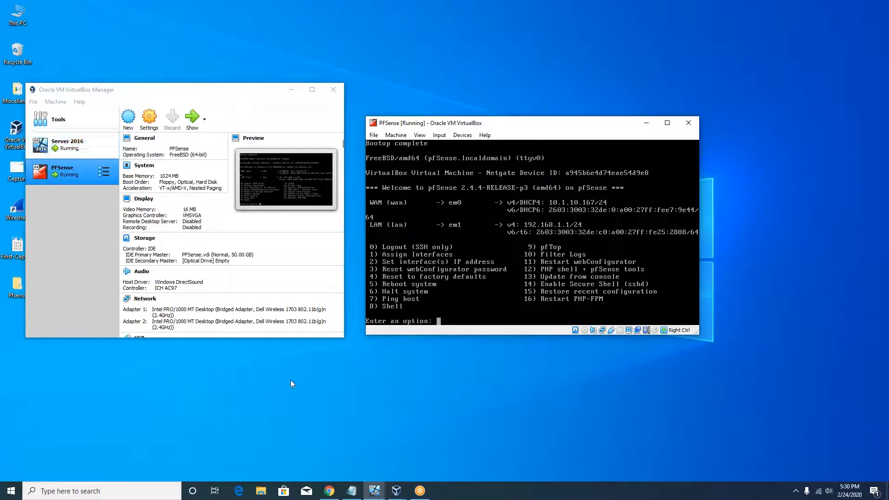
In the Server 2016 VM, open the Ethernet adapter's IPv4 properties via Network and Sharing Center
click(372, 491)
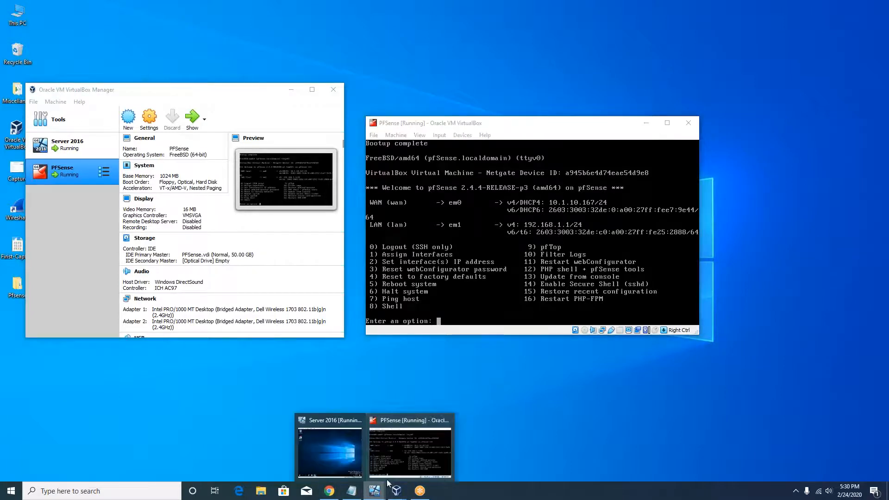
click(338, 456)
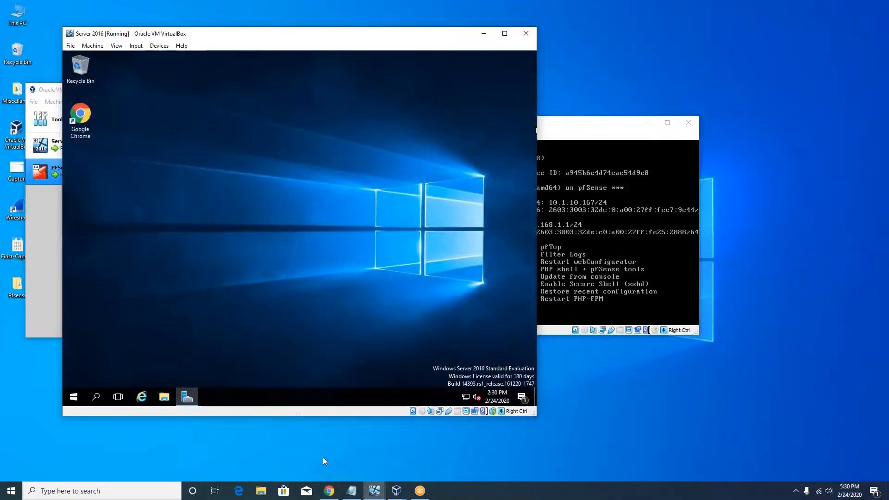
right_click(465, 397)
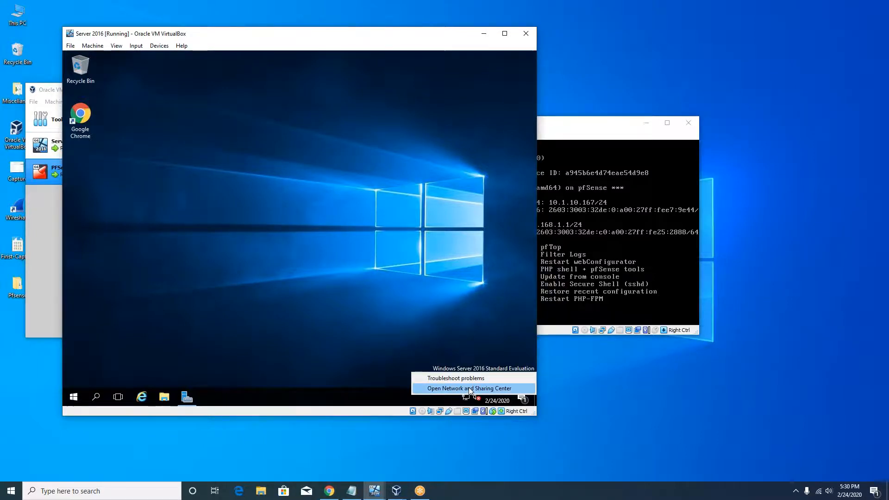
click(470, 388)
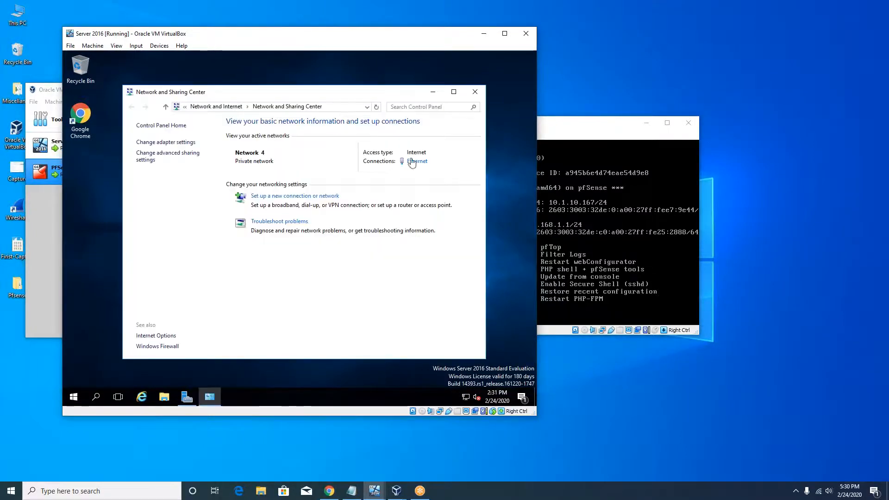
click(416, 162)
click(252, 297)
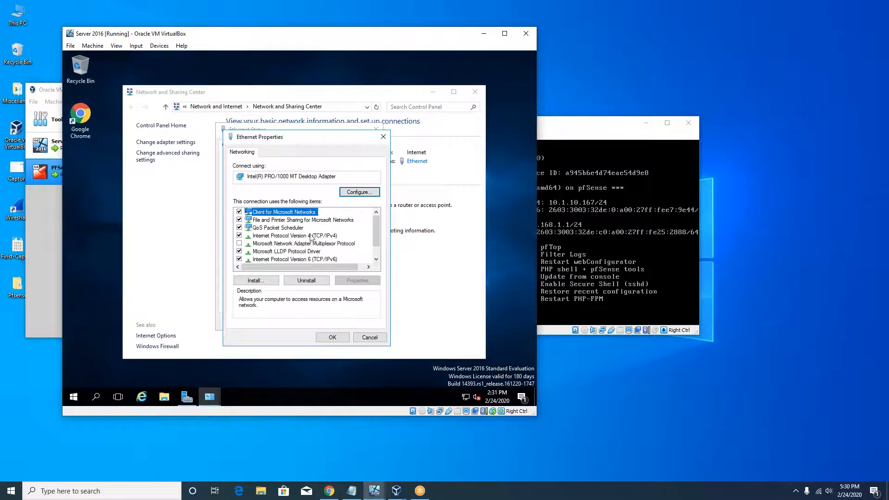
double_click(311, 236)
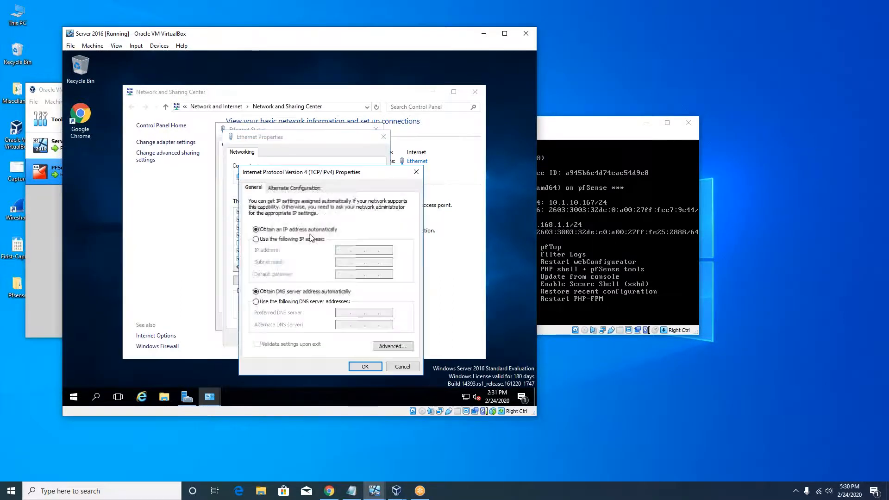
Set static IP 192.168.1.2, mask 255.255.255.0, gateway and DNS 192.168.1.1, and close the windows
click(261, 241)
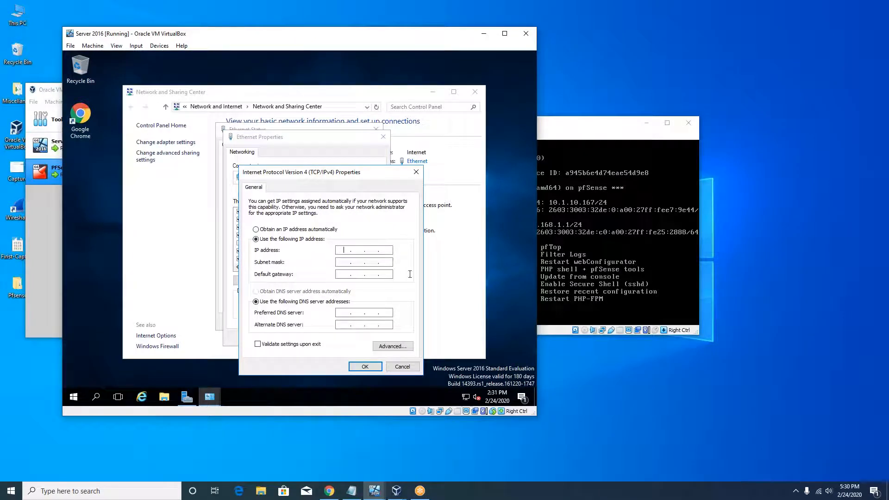
text(192.168)
key(Tab)
key(Tab)
text(192.16)
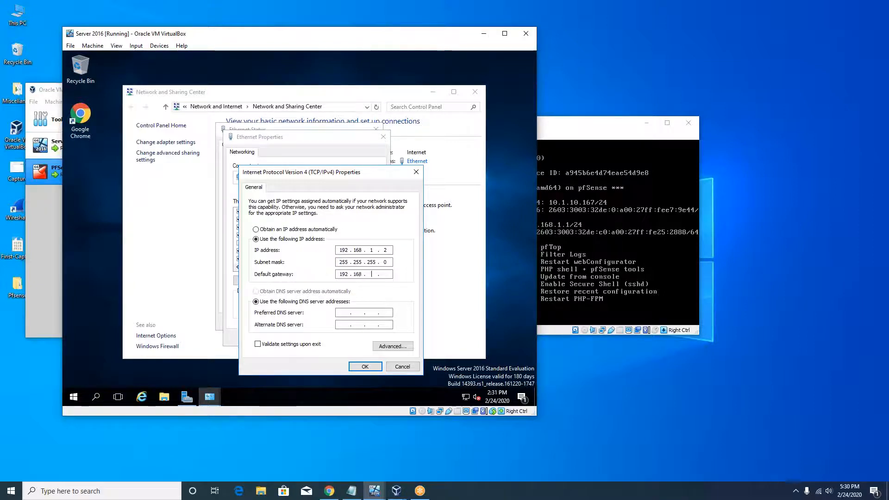
text(8.1.1)
key(Tab)
key(Tab)
text(192 . 168 . 1 . 1)
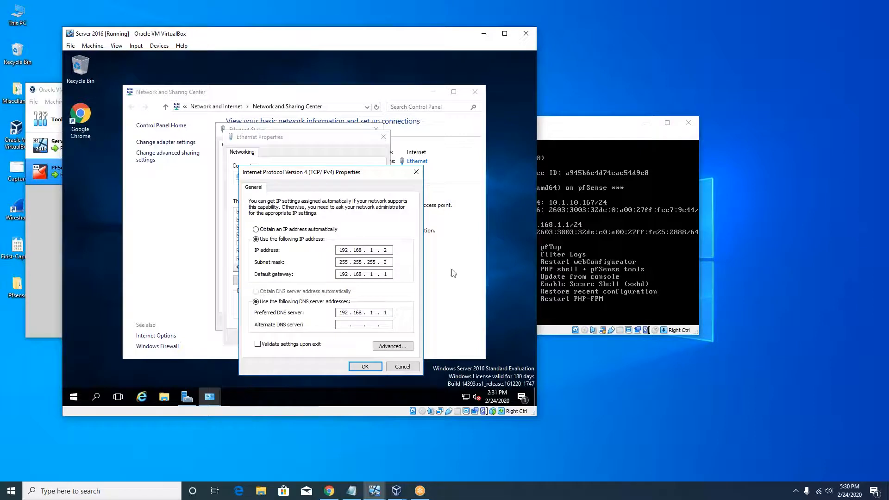
click(365, 366)
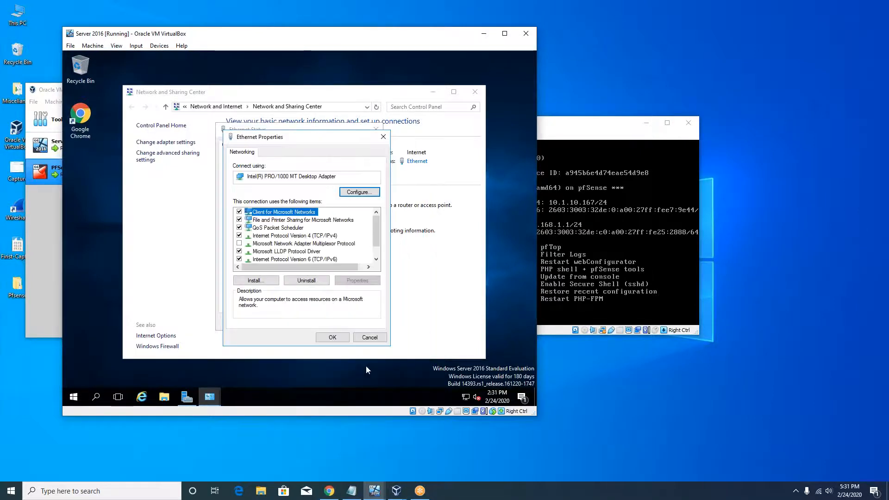
click(333, 337)
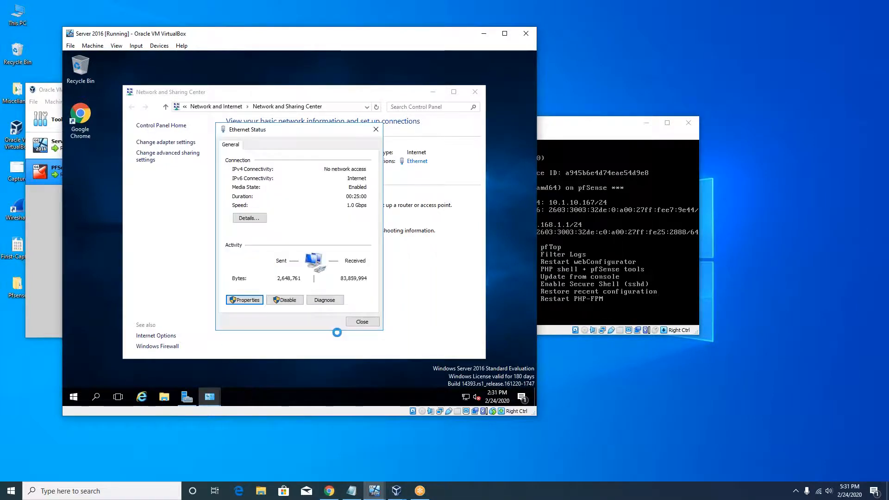
click(362, 322)
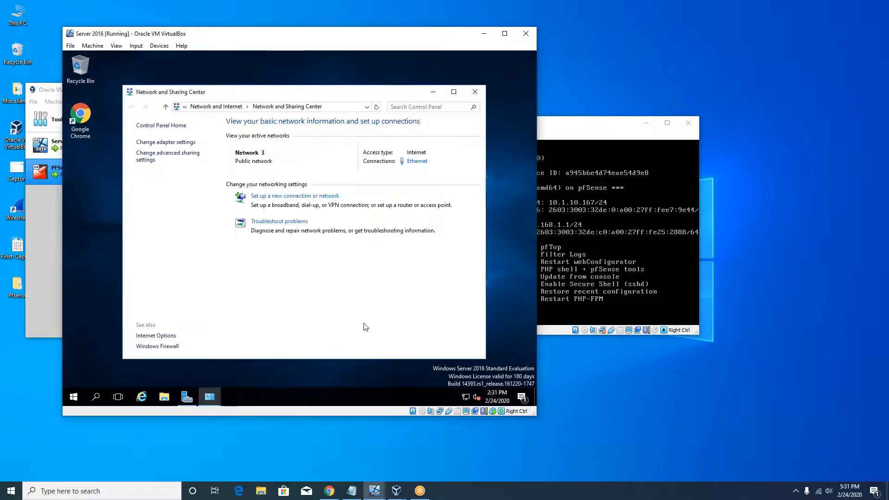
click(475, 92)
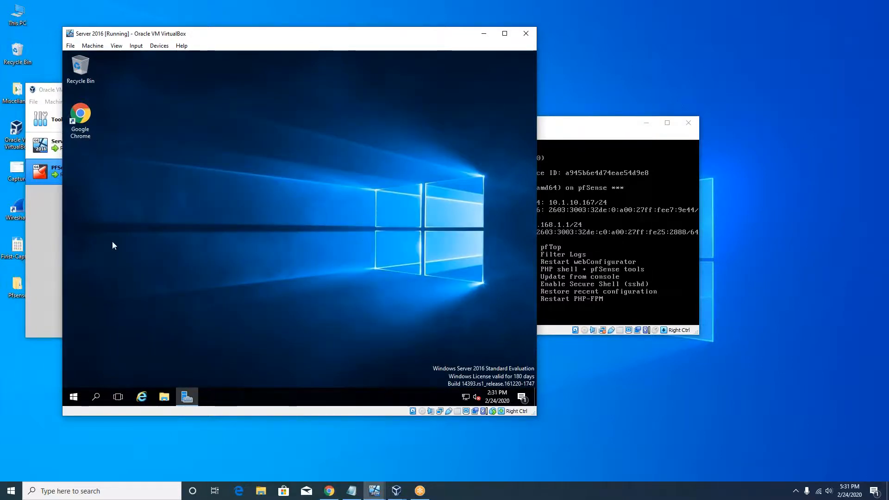
Launch Chrome in the maximized Server 2016 VM and proceed past the certificate warning to 192.168.1.1
click(80, 122)
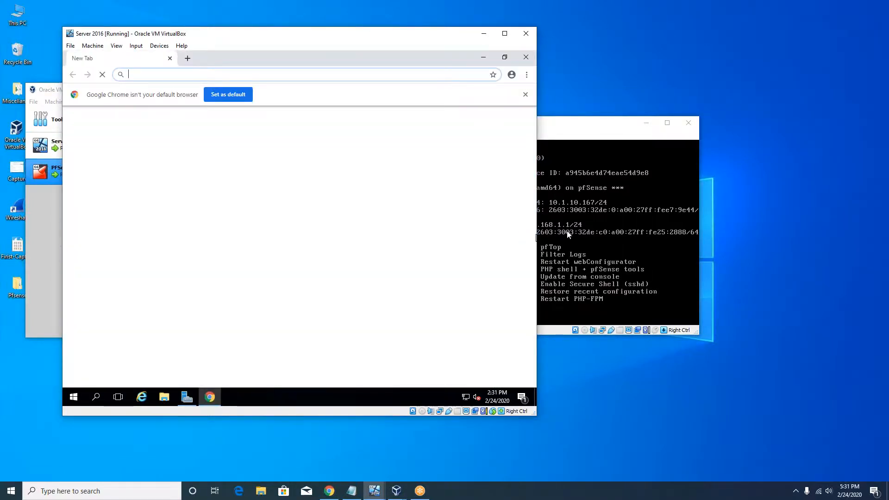
click(503, 34)
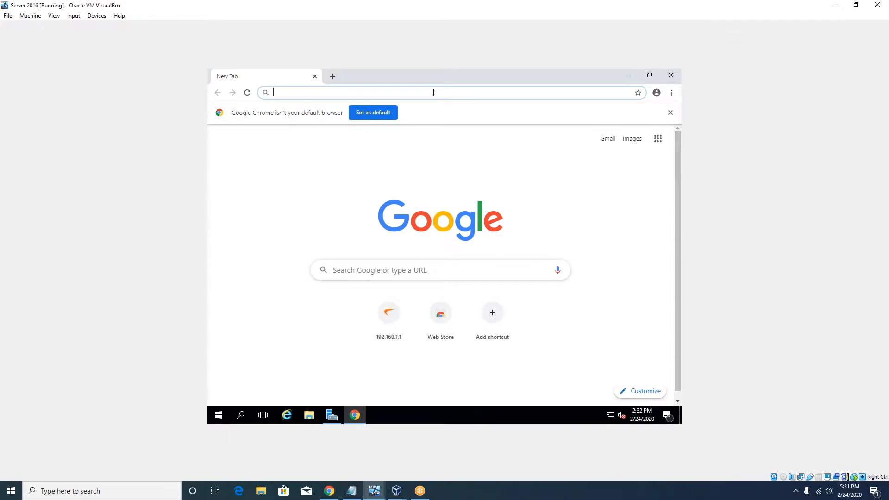
text(192.)
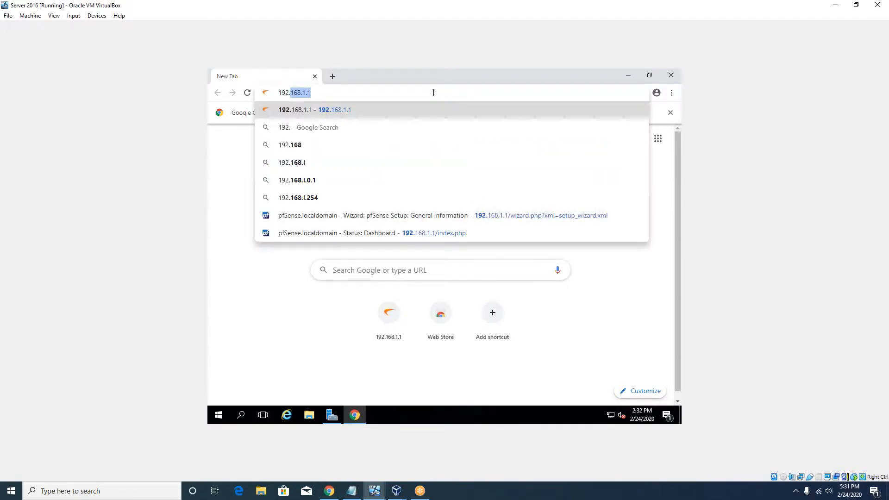
text(168.1.1)
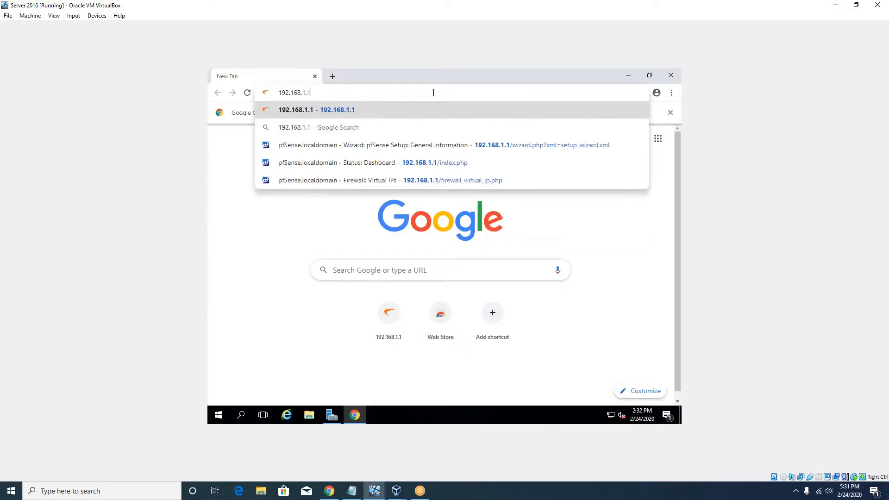
key(Return)
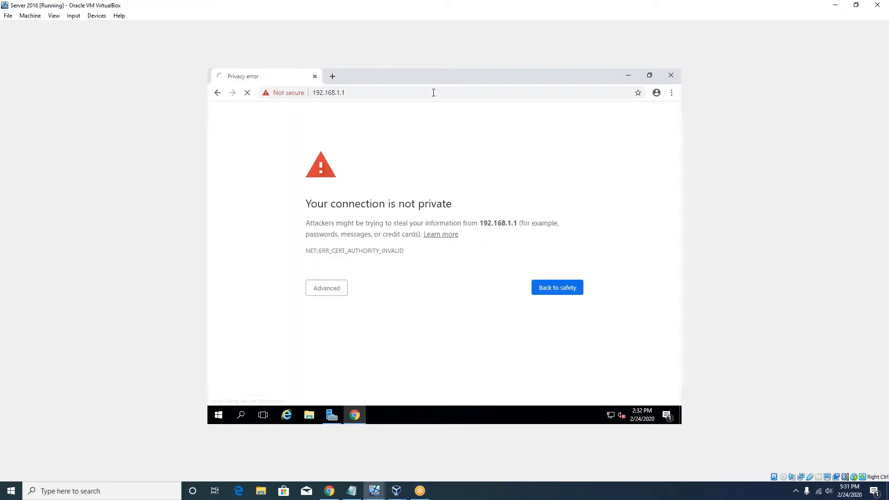
click(335, 293)
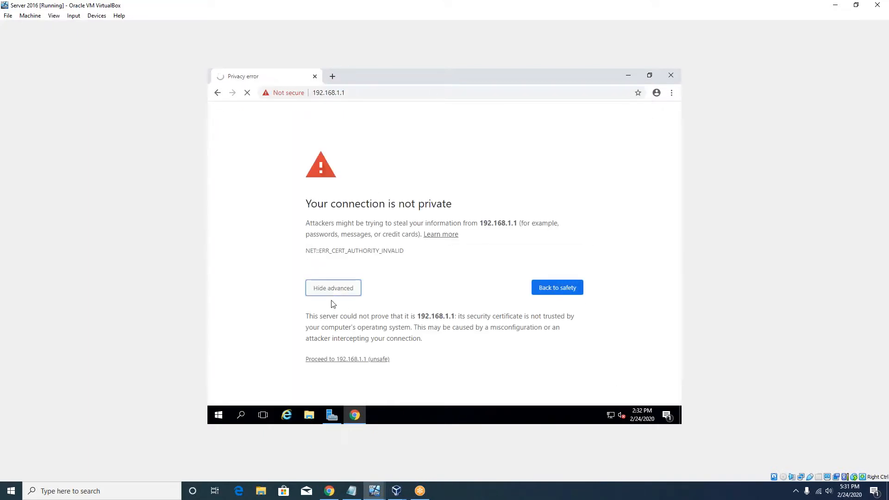
click(333, 360)
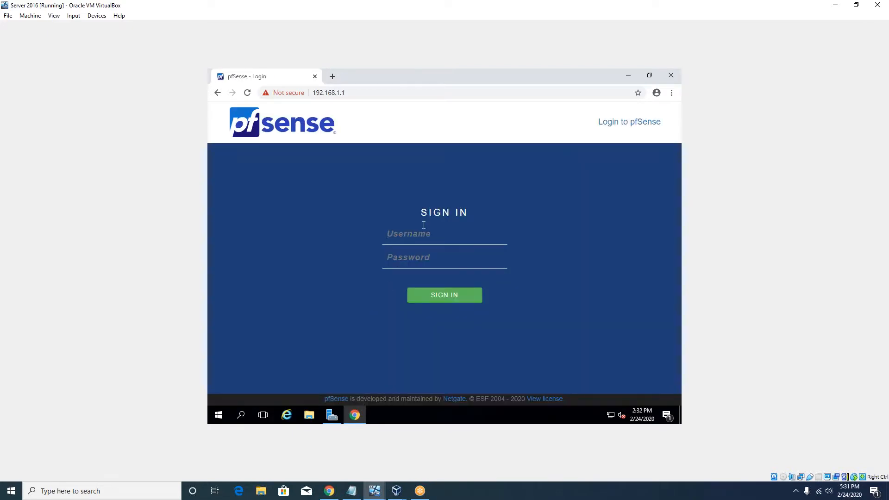
Sign in to the pfSense webConfigurator as admin with the default password
click(415, 240)
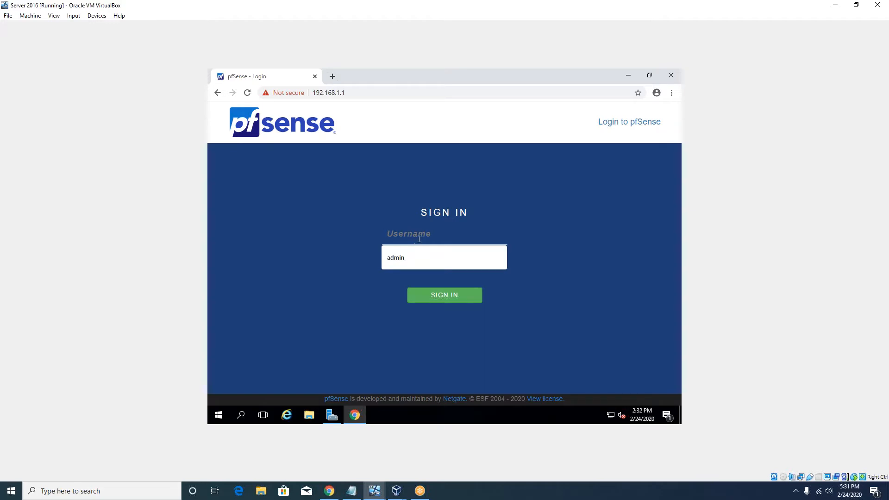
text(admin)
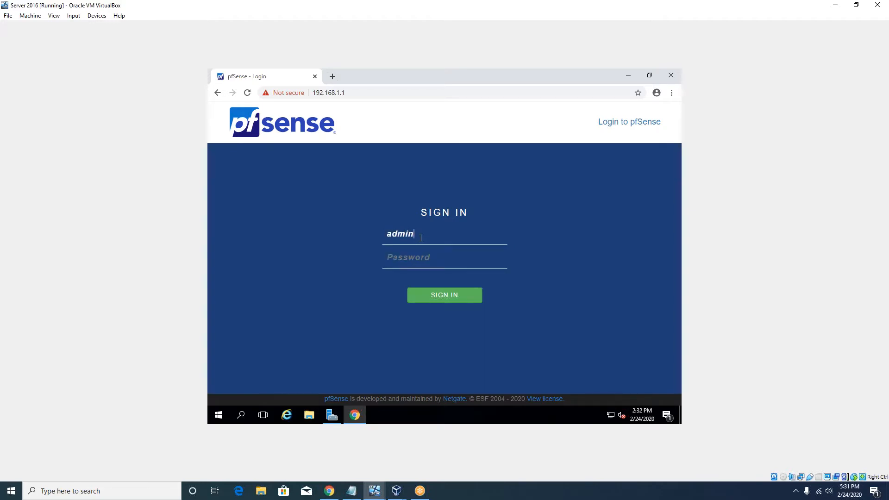
key(Tab)
text(pfsense)
key(Return)
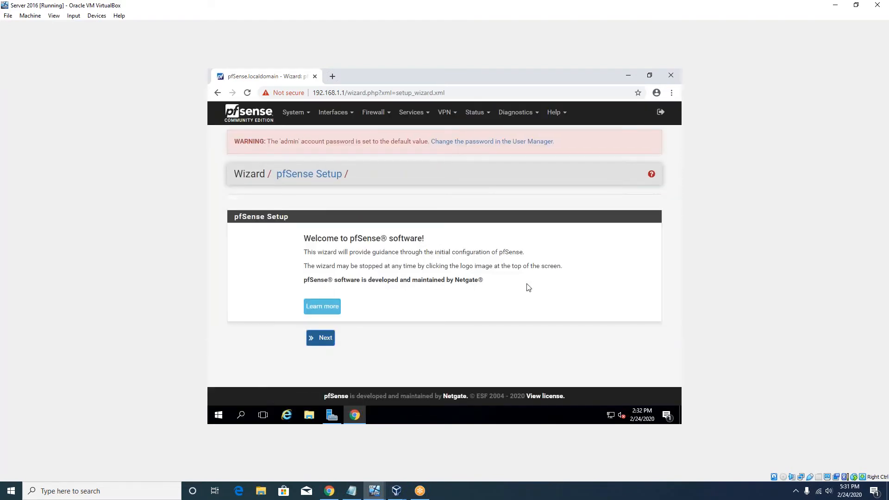
click(737, 16)
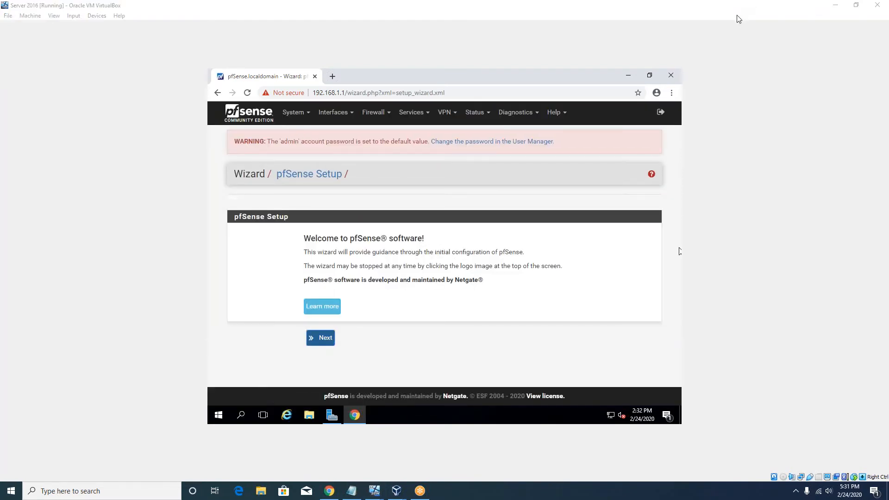